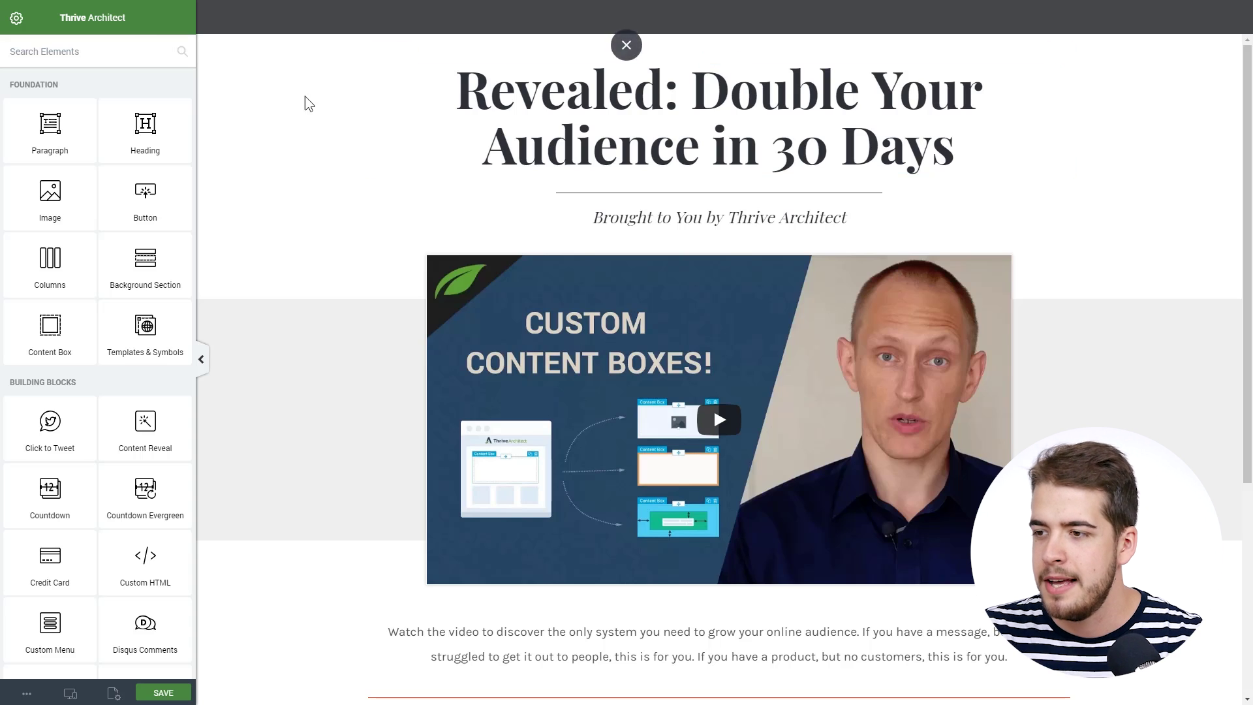
# - Replace the "get started" content box under the "Join the Online Community" heading with a Pricing Table element
pyautogui.scroll(-5, 291, 112)
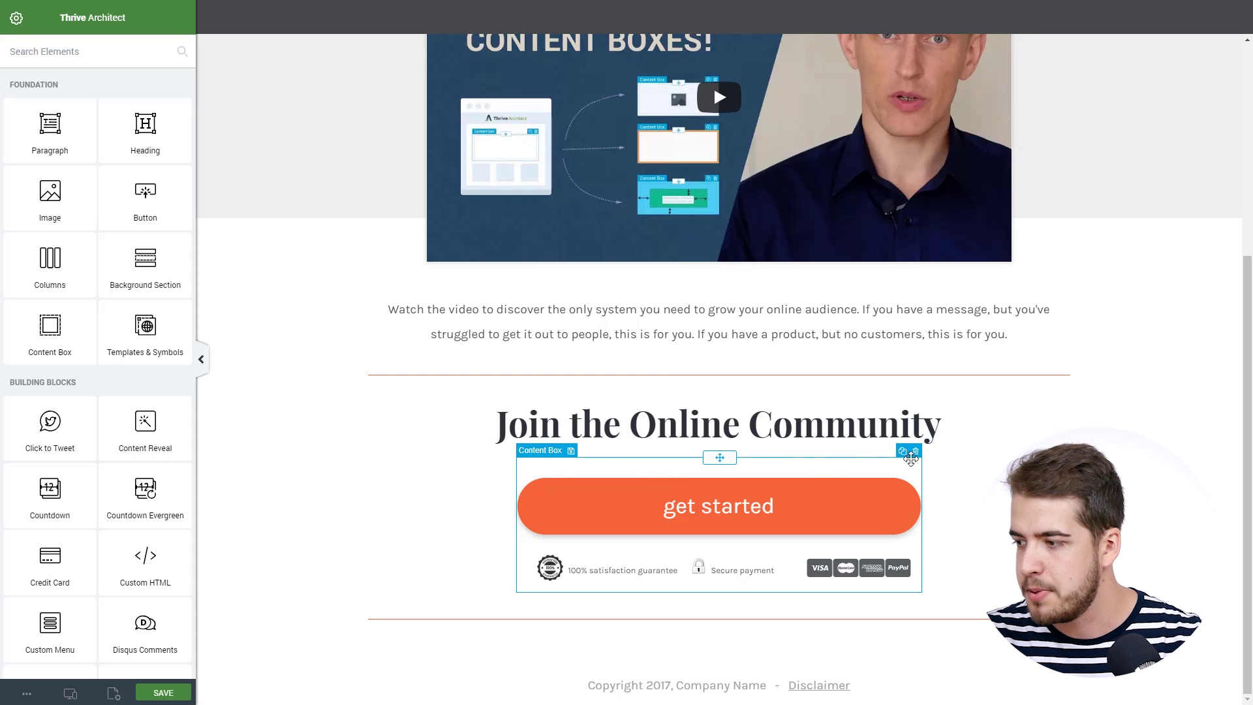
pyautogui.click(916, 451)
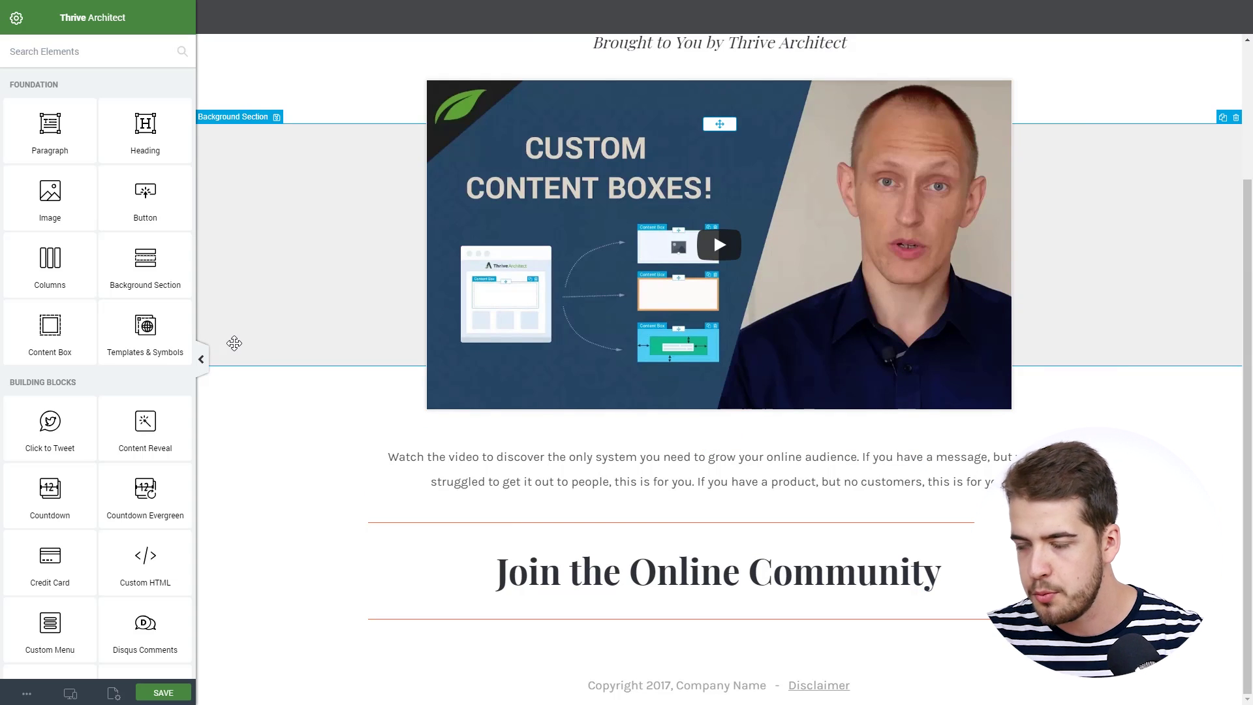
pyautogui.scroll(-10, 140, 300)
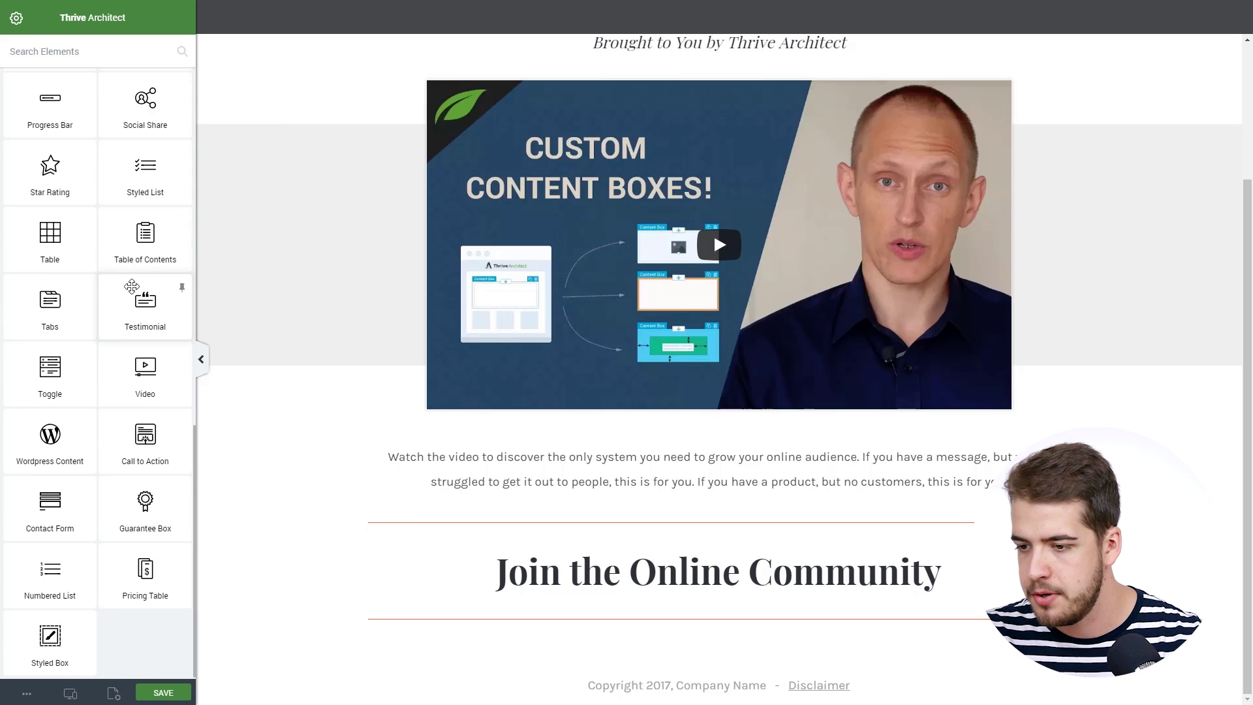
pyautogui.moveTo(166, 582); pyautogui.dragTo(652, 569)
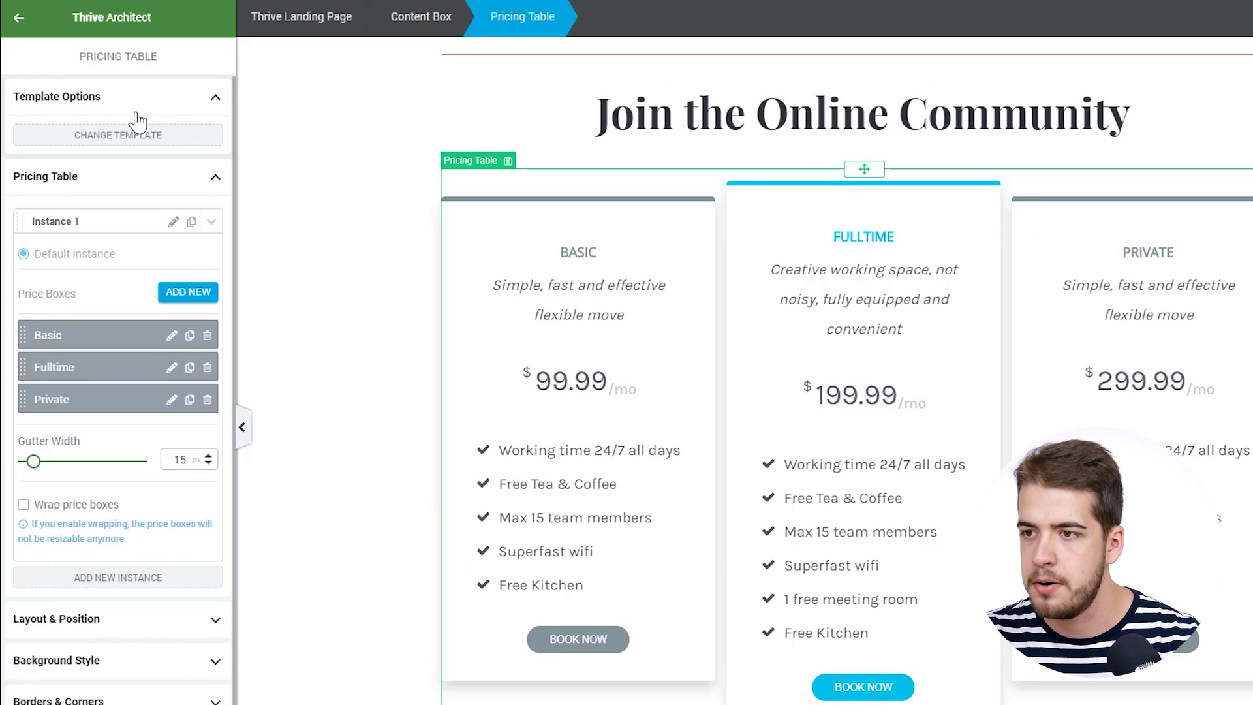
# - Change the pricing table's template to "Atomic 2 3-Column with toggle"
pyautogui.click(162, 138)
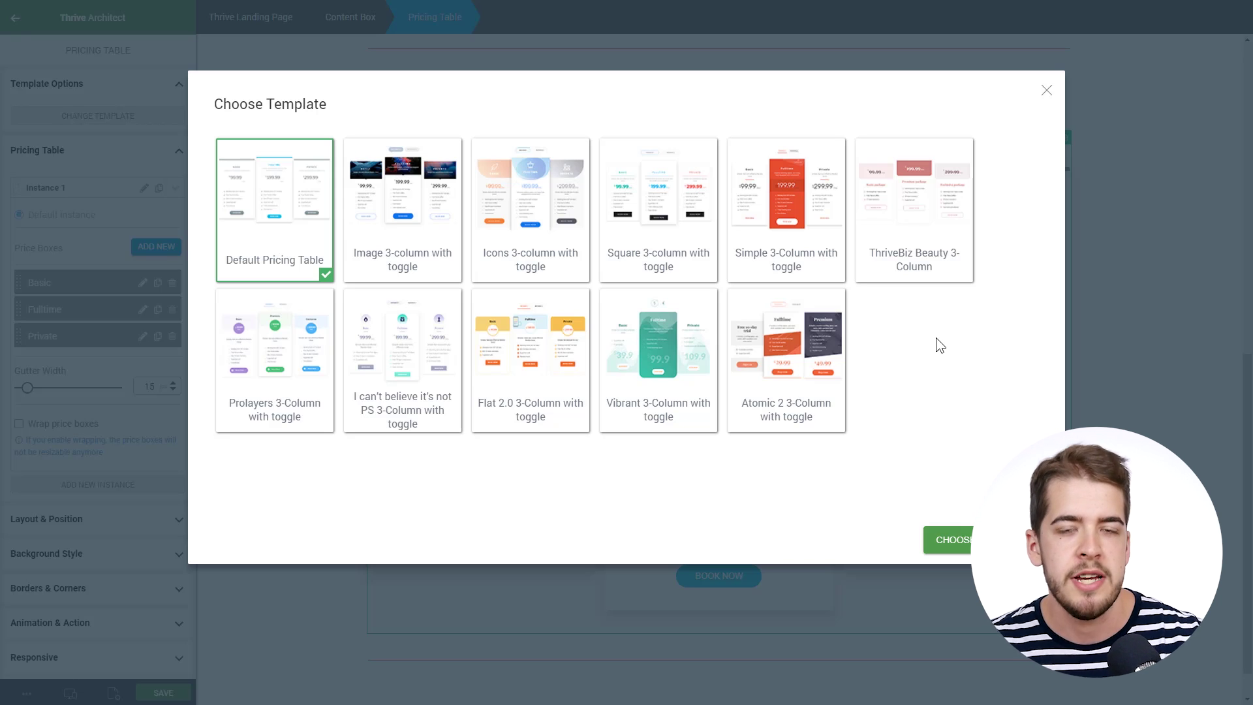
pyautogui.click(787, 374)
pyautogui.click(1010, 543)
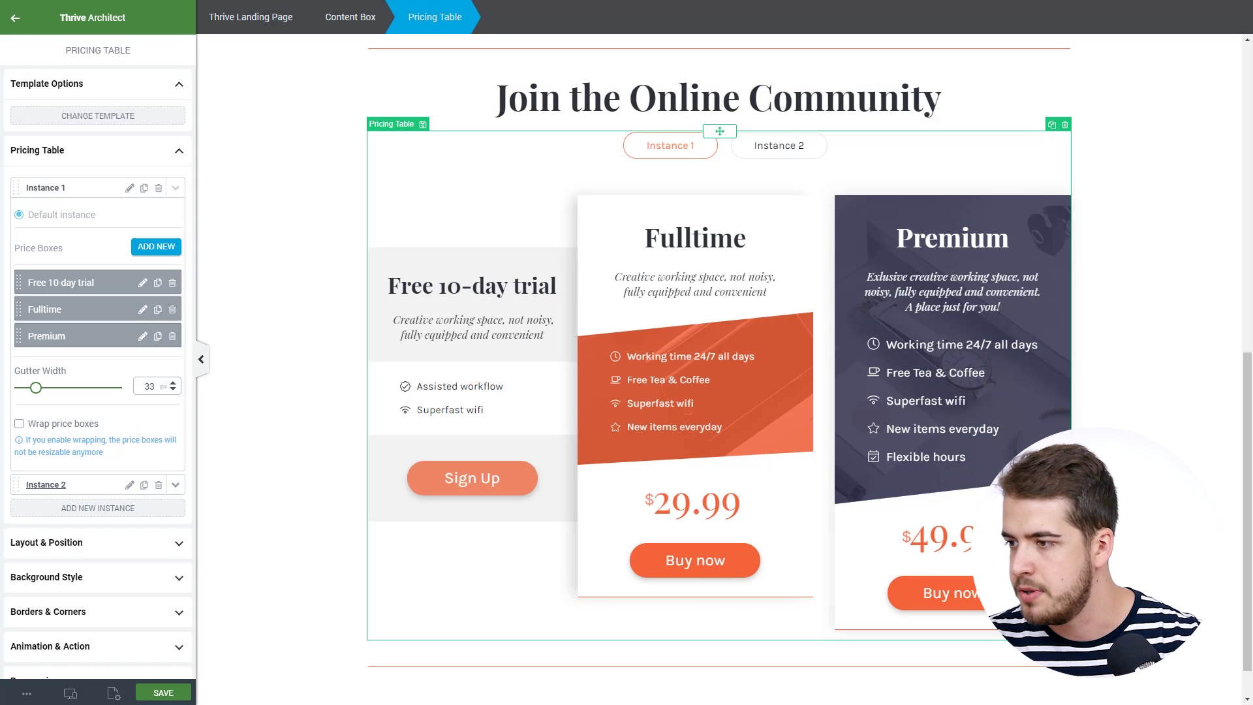
pyautogui.click(308, 222)
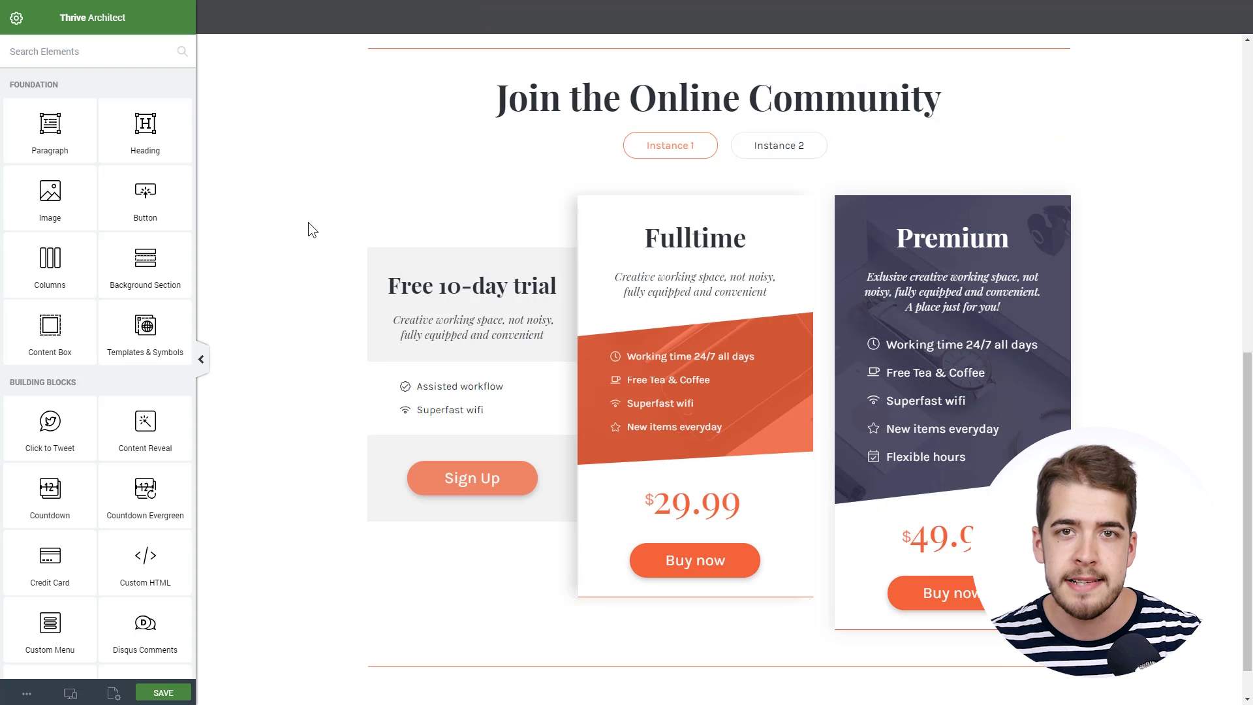
# - Review the landing page from its main headline down to the pricing table to check how the design fits
pyautogui.scroll(10, 299, 265)
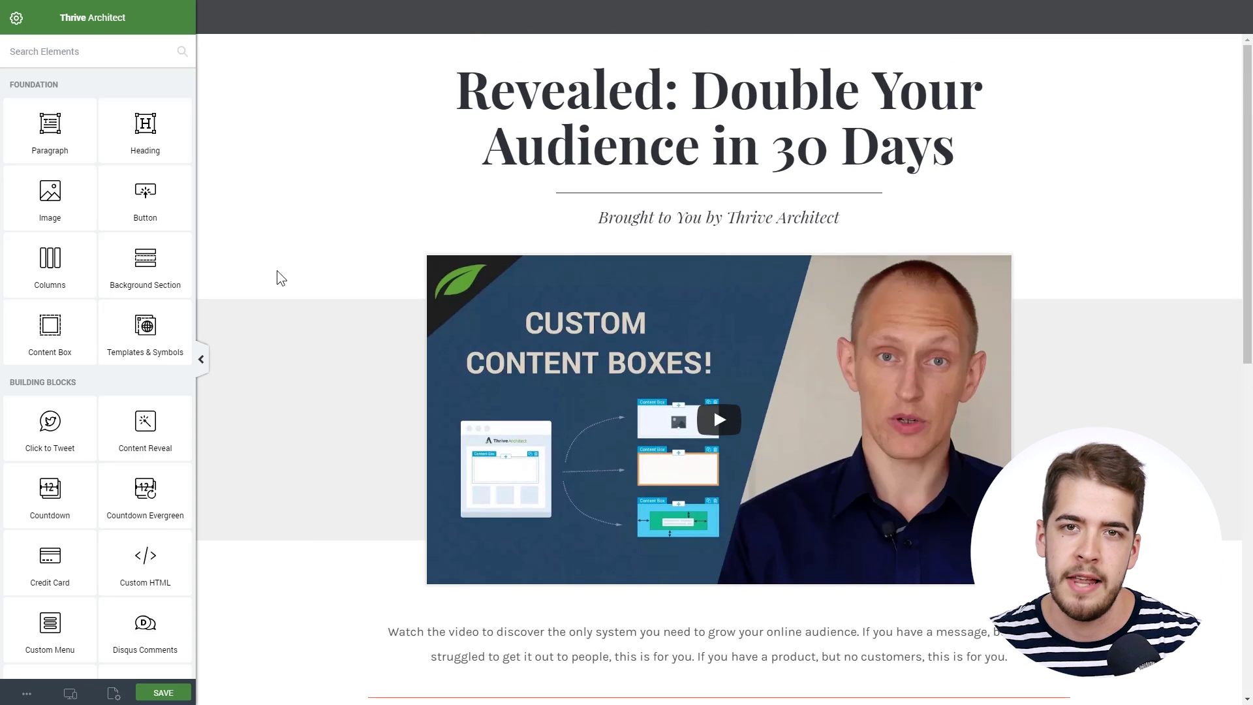
pyautogui.scroll(-8, 277, 270)
pyautogui.scroll(-2, 277, 270)
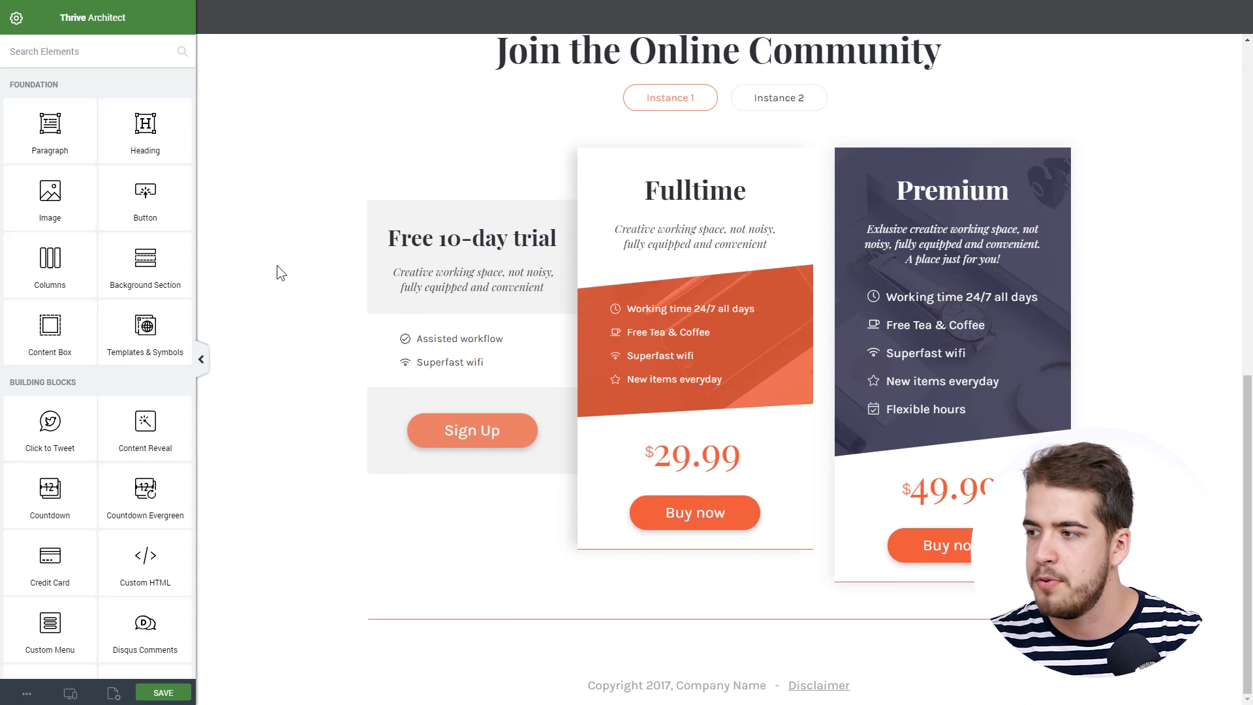
pyautogui.scroll(2, 276, 274)
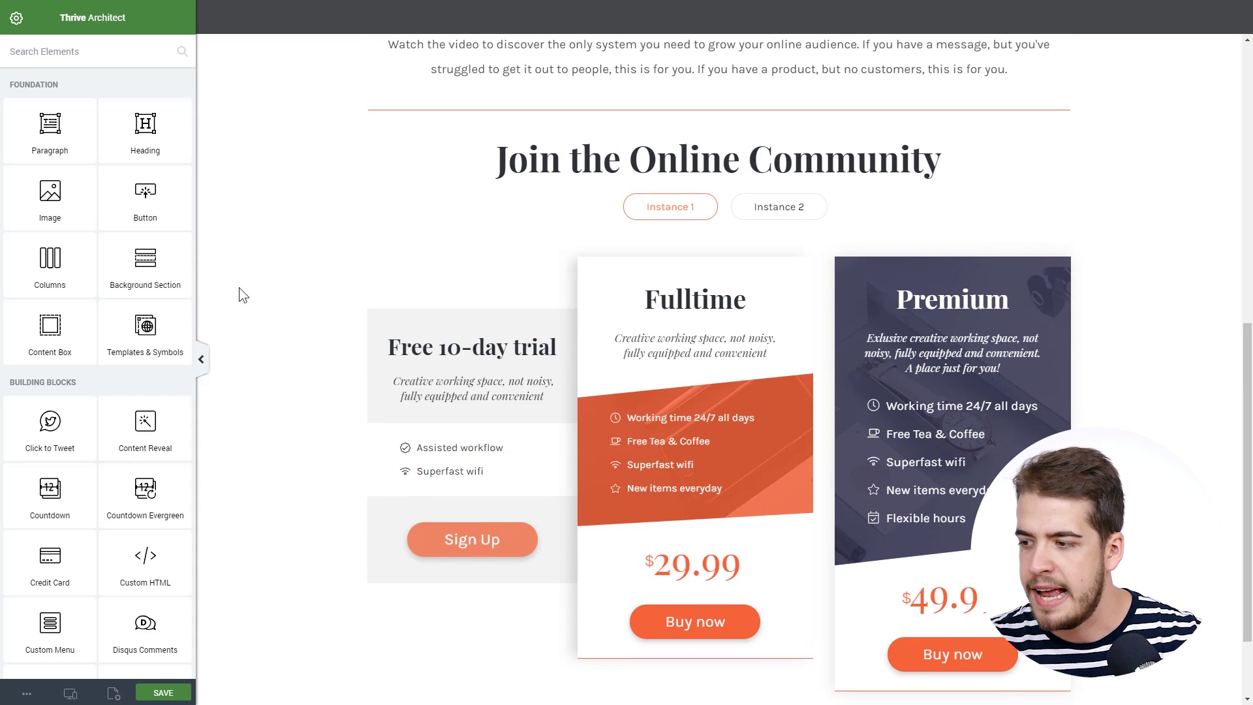
pyautogui.scroll(4, 228, 301)
pyautogui.scroll(3, 254, 304)
pyautogui.scroll(-7, 257, 305)
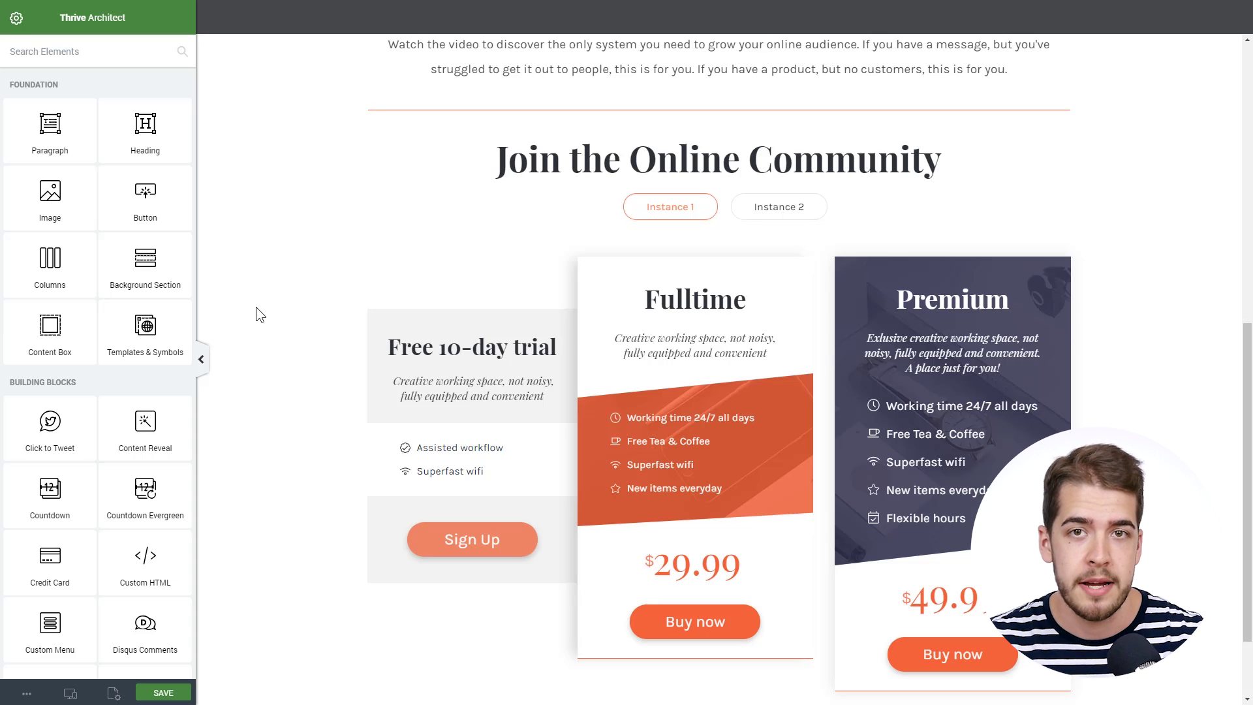
pyautogui.scroll(-2, 280, 332)
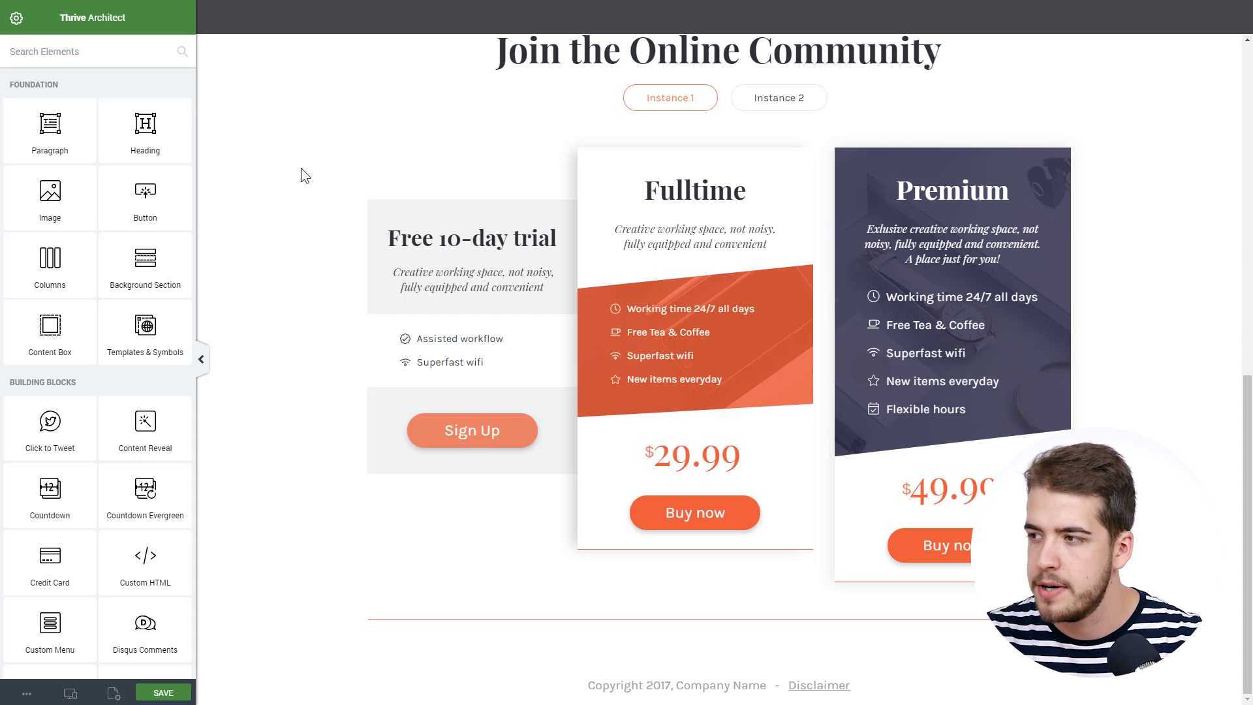
# - Rename the pricing table's first instance to "Monthly"
pyautogui.click(486, 136)
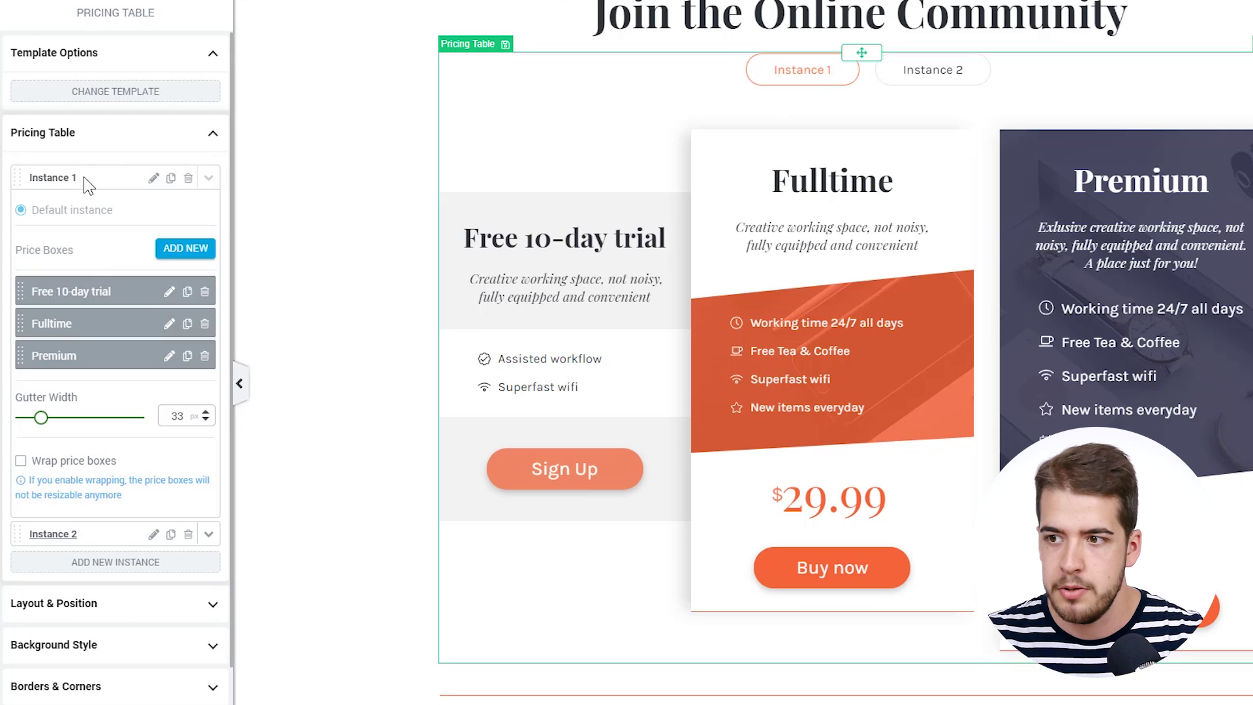
pyautogui.click(153, 180)
pyautogui.moveTo(106, 246); pyautogui.dragTo(10, 255)
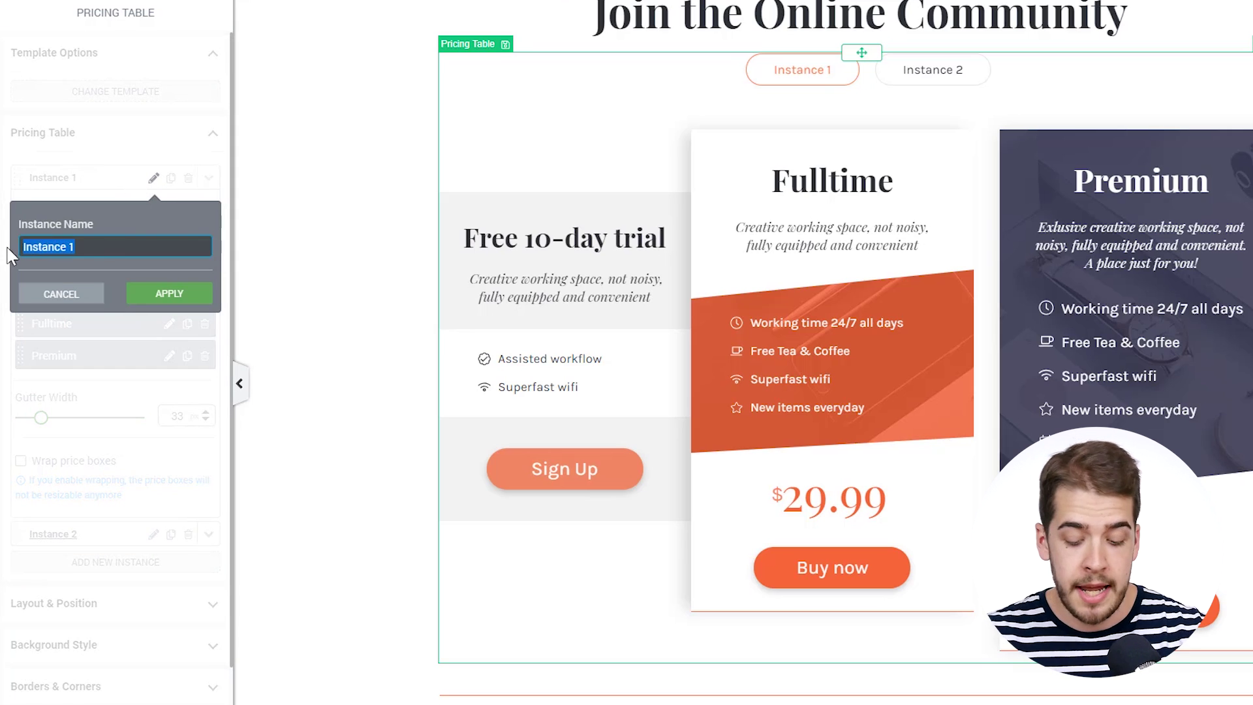
pyautogui.write('Monthly')
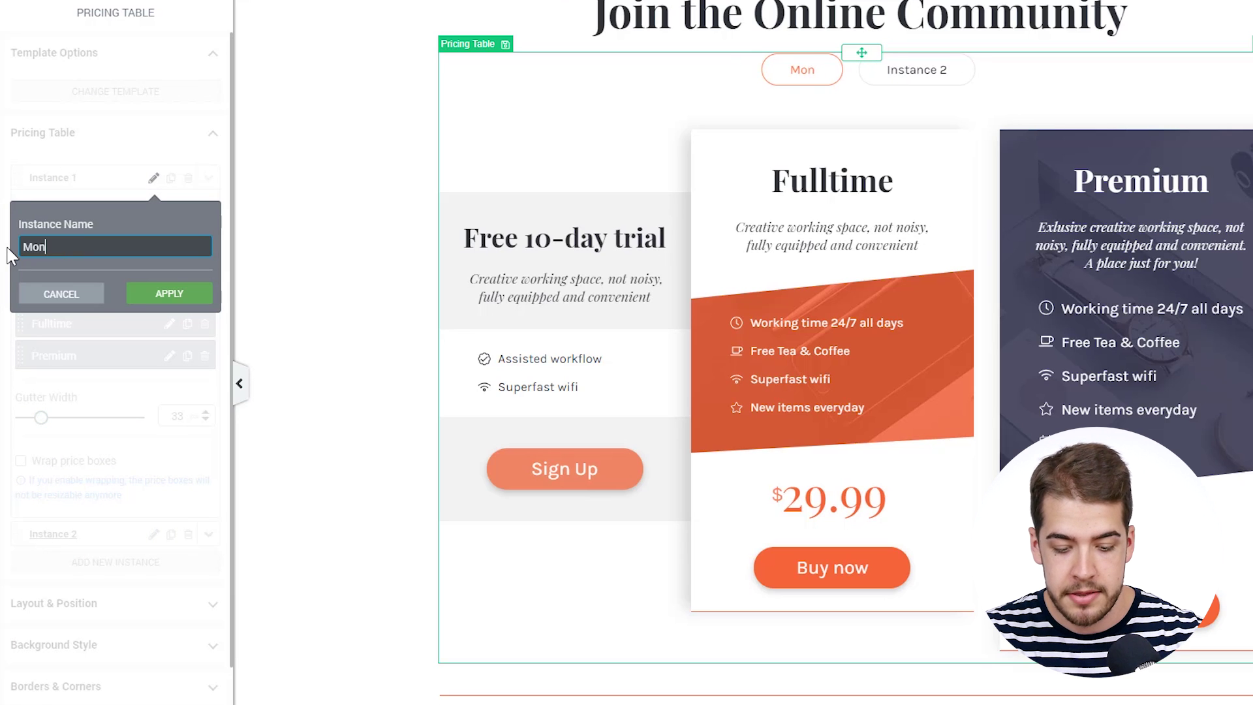
pyautogui.click(175, 299)
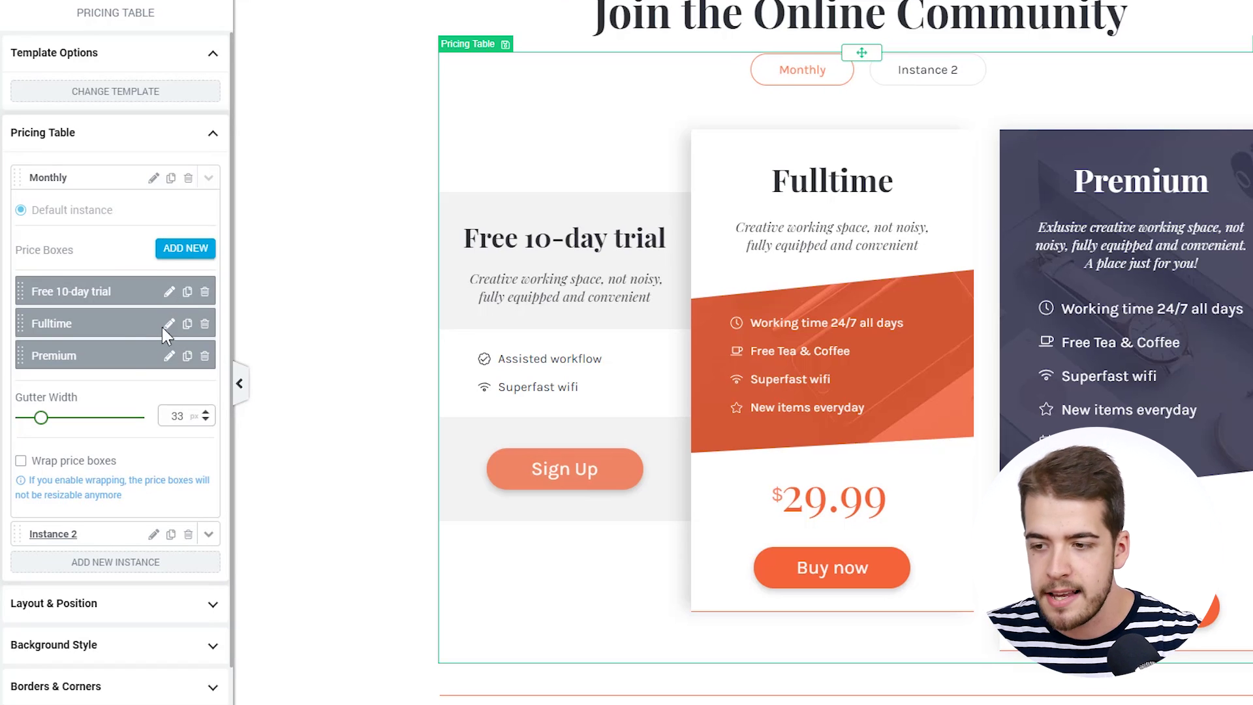
# - Rename the pricing table's second instance to "Yearly"
pyautogui.click(65, 534)
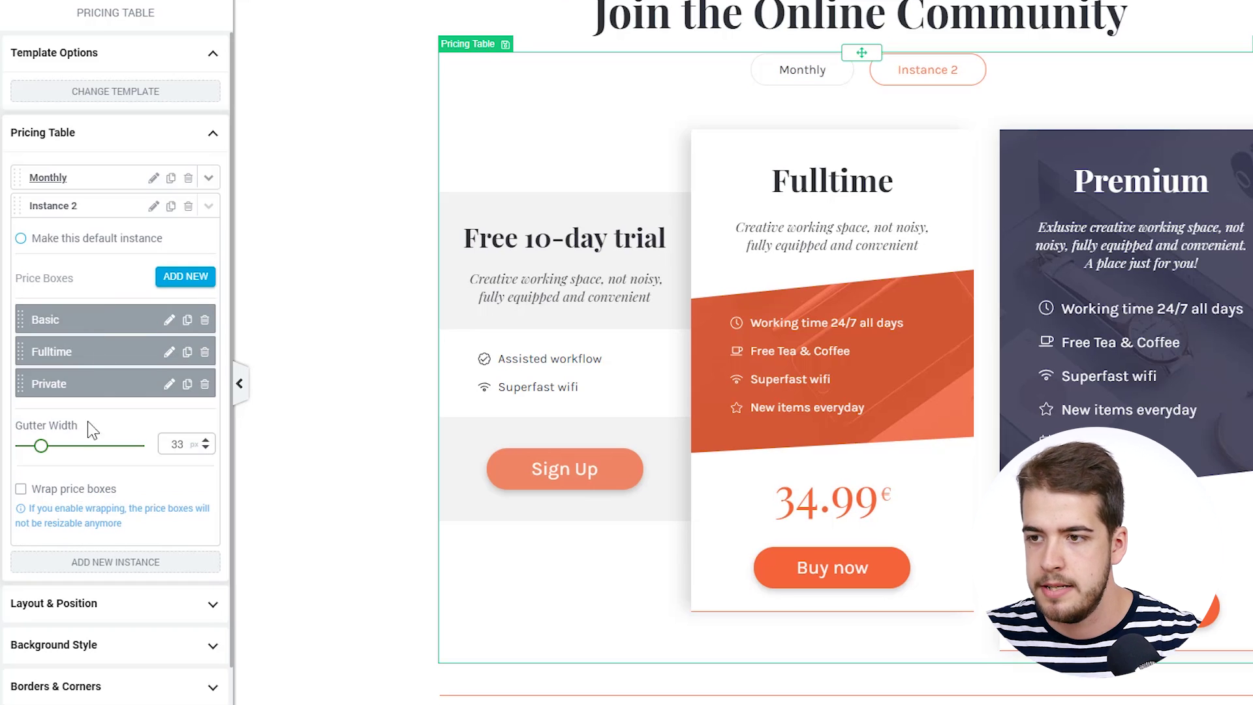
pyautogui.click(154, 206)
pyautogui.write('Yea')
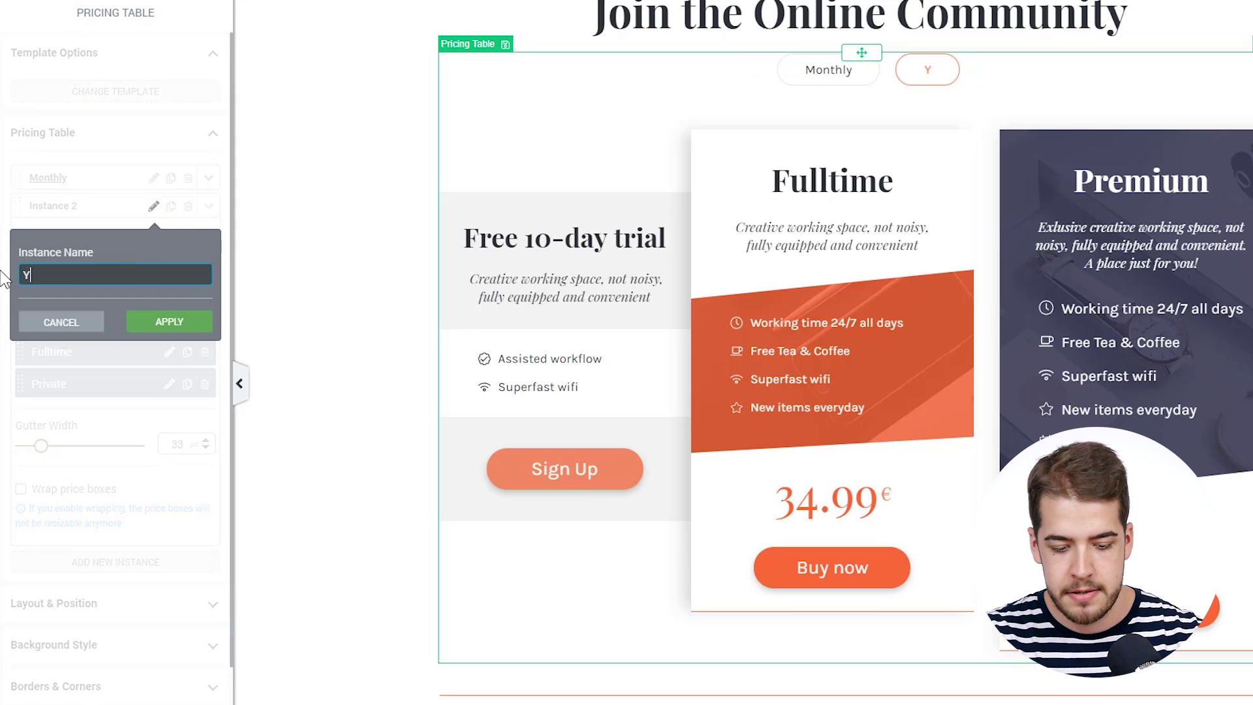
pyautogui.write('rly')
pyautogui.click(203, 325)
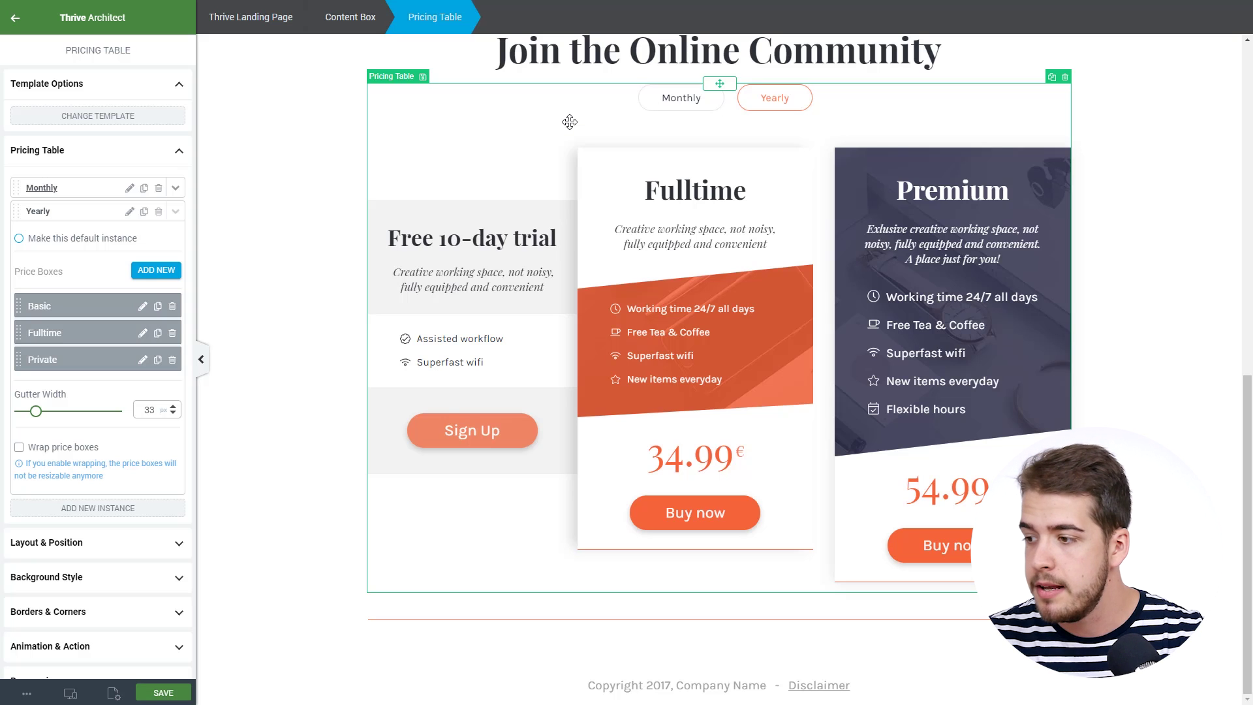
# - In the Yearly instance, set the Fulltime price to 50.99 and the Premium price to 70.99
pyautogui.click(680, 455)
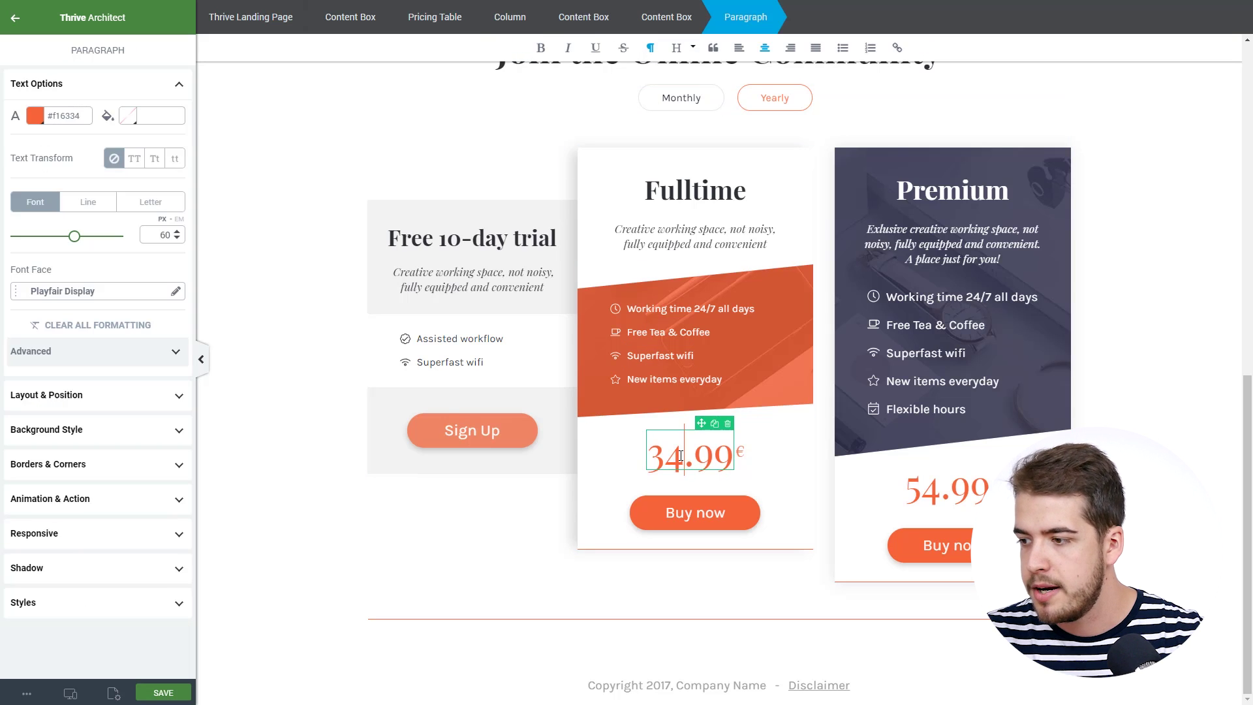
pyautogui.moveTo(682, 456); pyautogui.dragTo(634, 468)
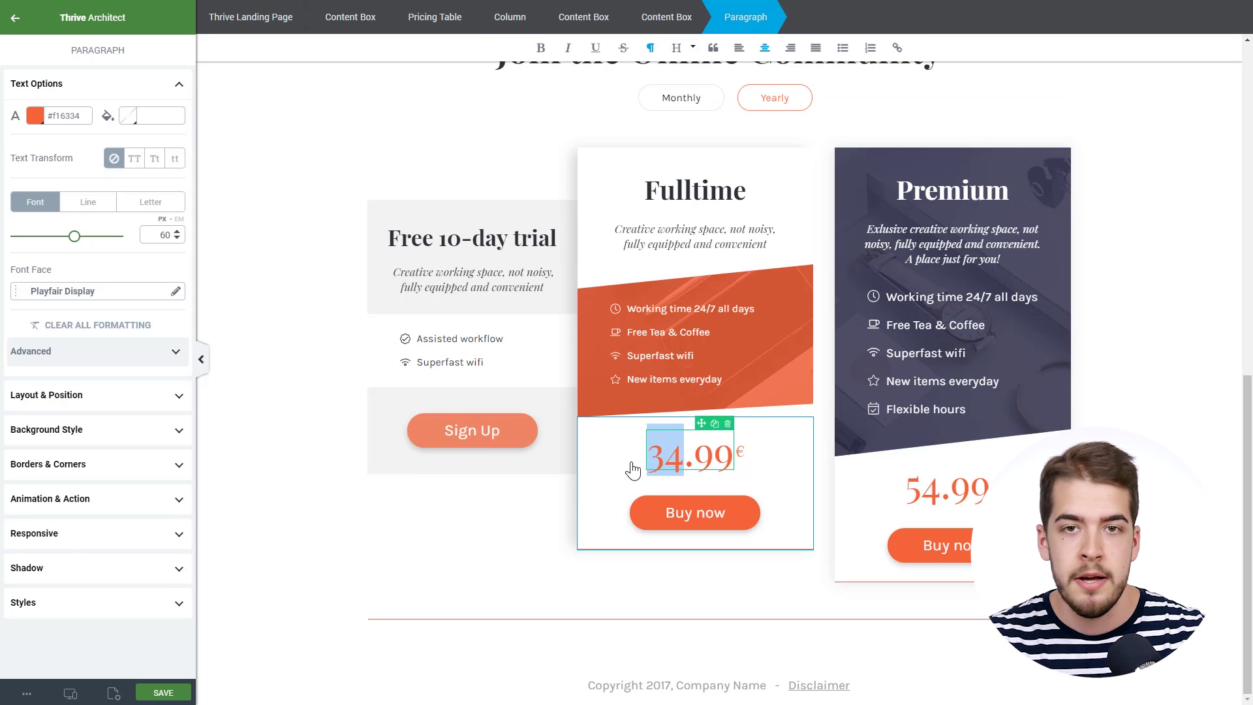
pyautogui.write('50')
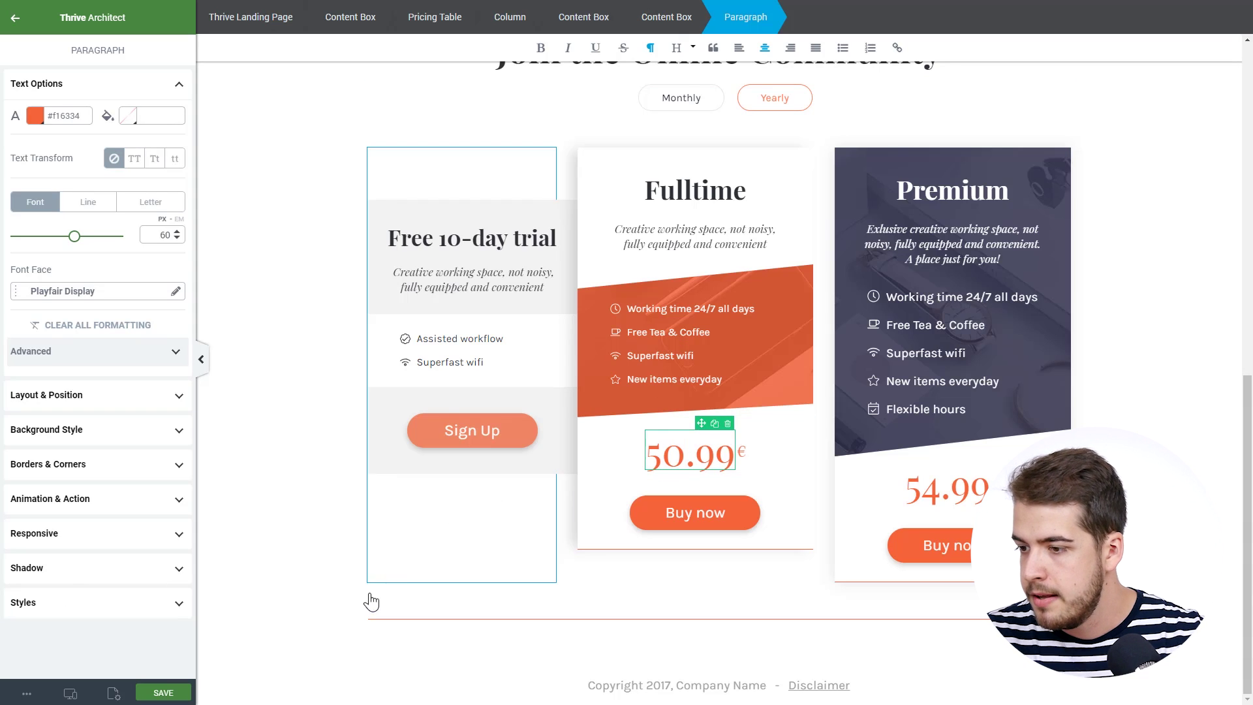
pyautogui.click(940, 489)
pyautogui.moveTo(940, 489); pyautogui.dragTo(900, 494)
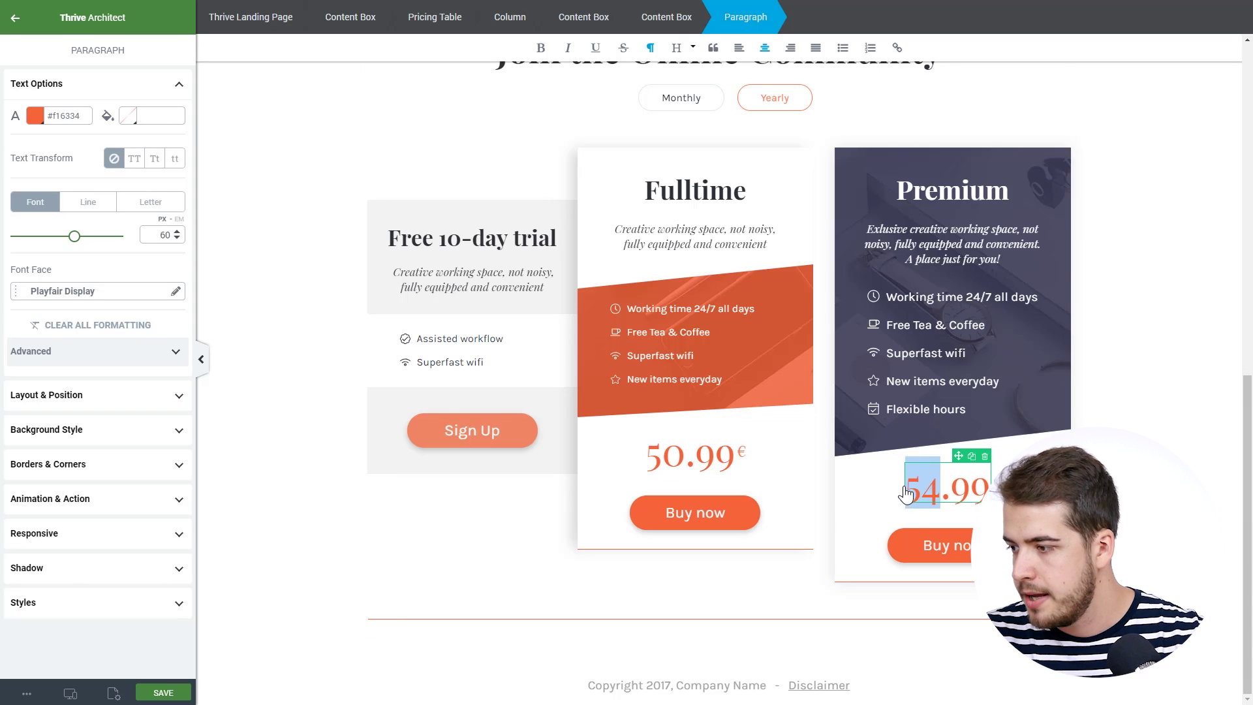
pyautogui.write('70')
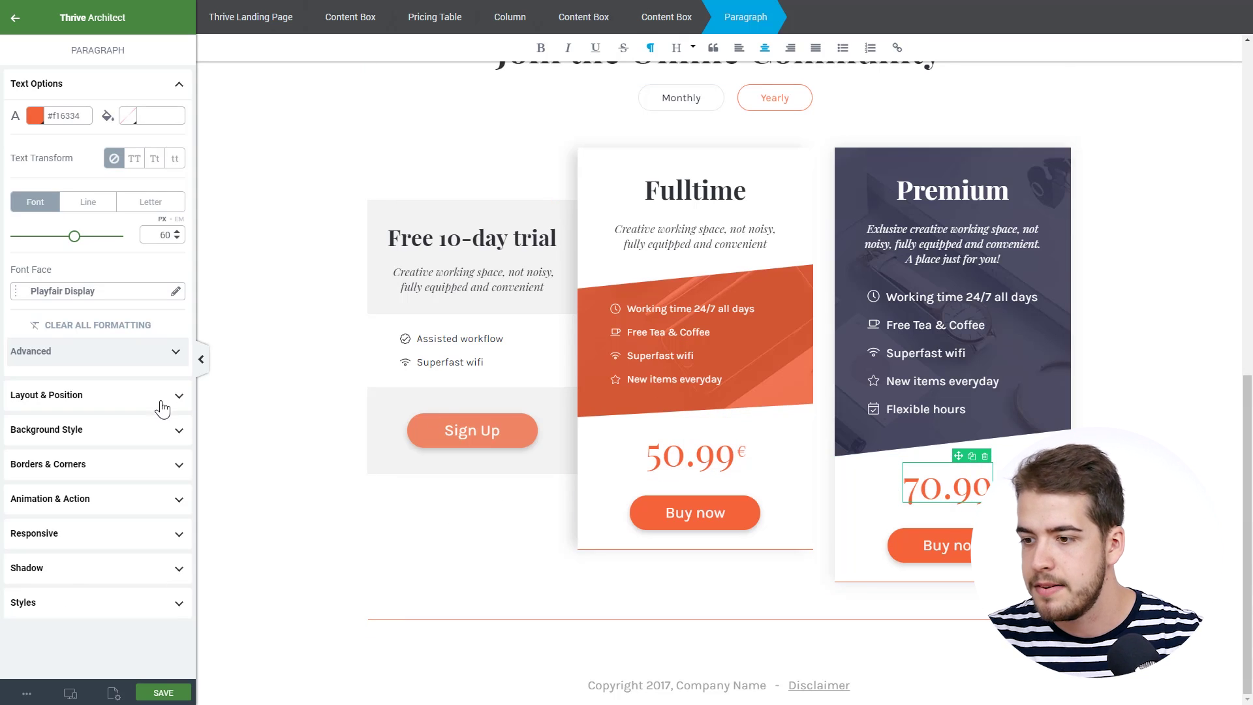
pyautogui.click(260, 403)
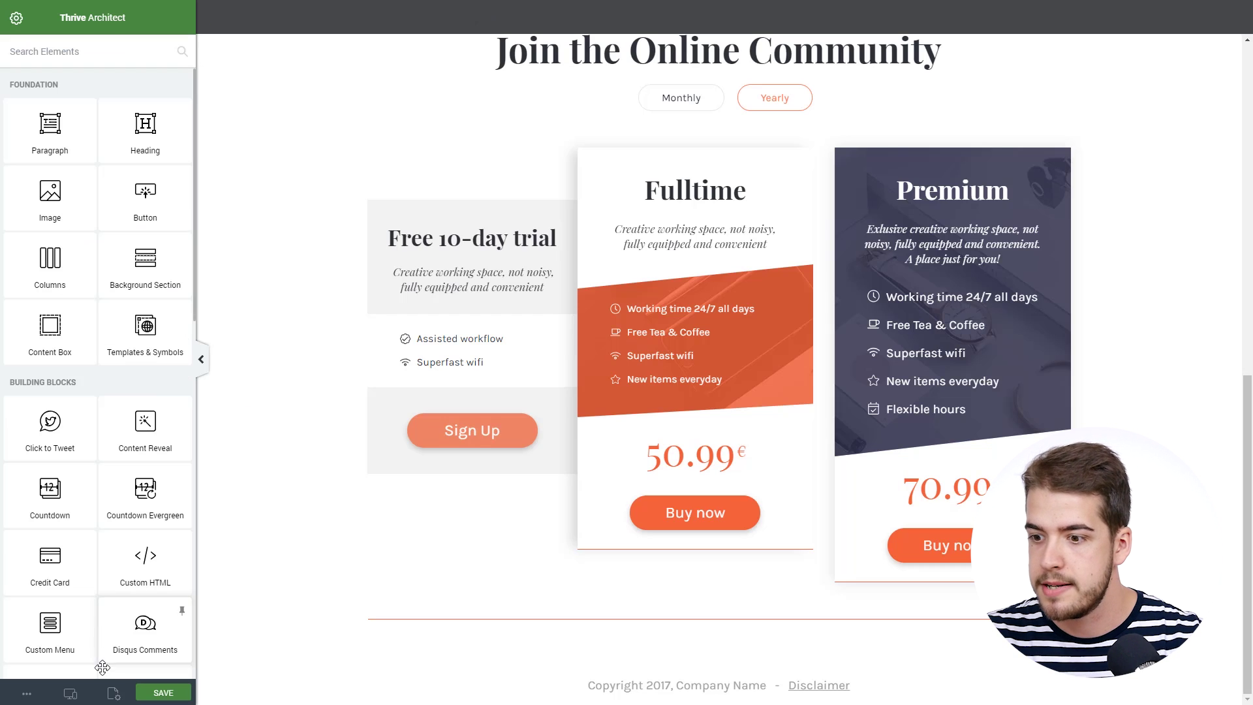
# - Save the landing page and open its preview
pyautogui.click(163, 692)
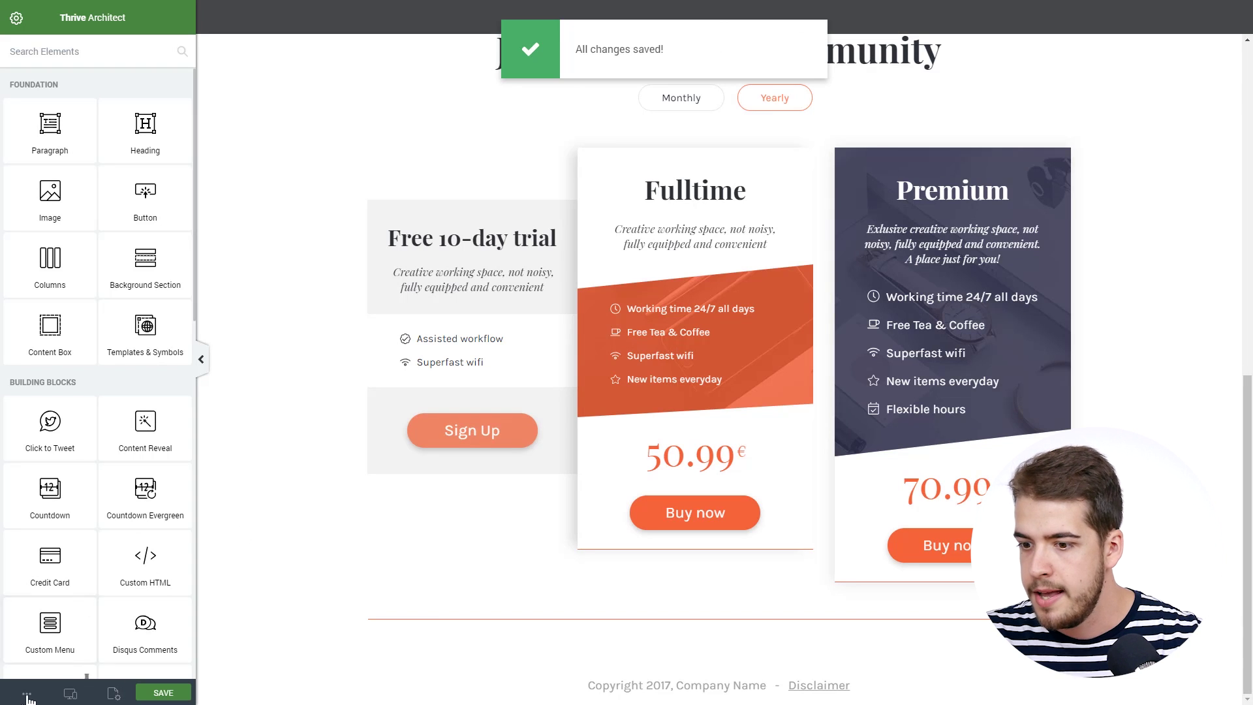
pyautogui.click(27, 696)
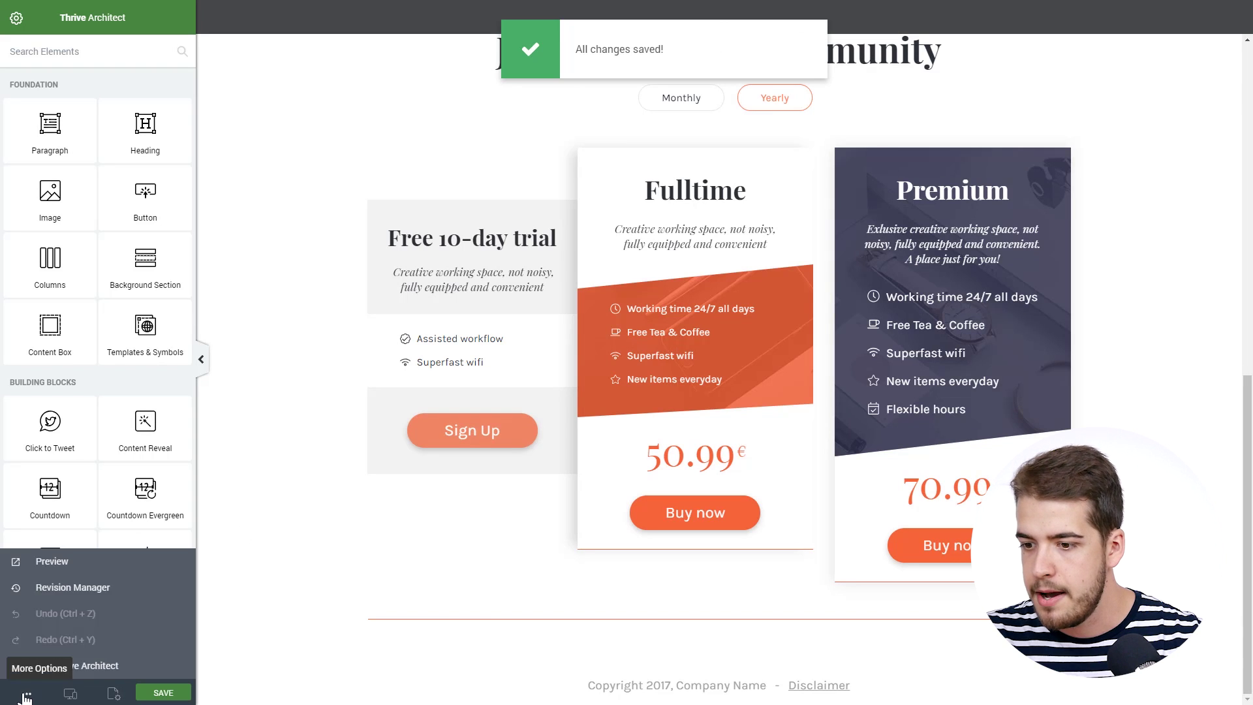
pyautogui.click(64, 567)
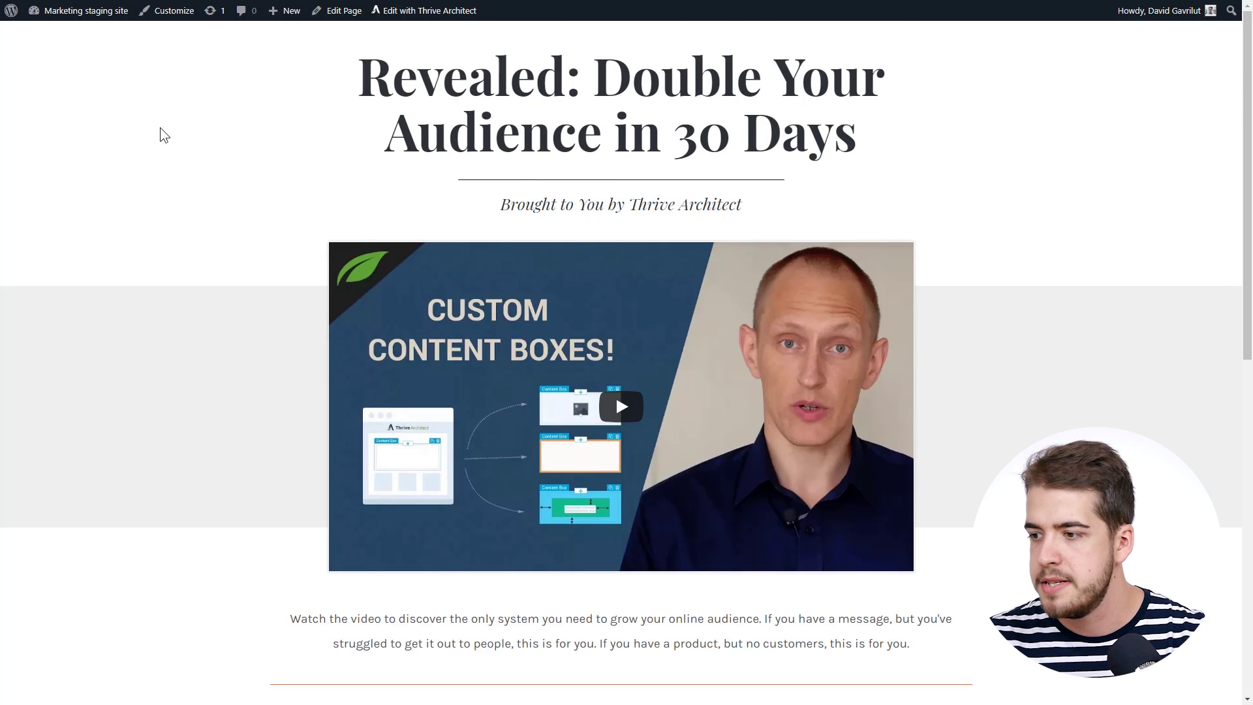
# - Test the pricing table's toggle in the preview by switching between the Monthly and Yearly prices
pyautogui.scroll(-10, 174, 128)
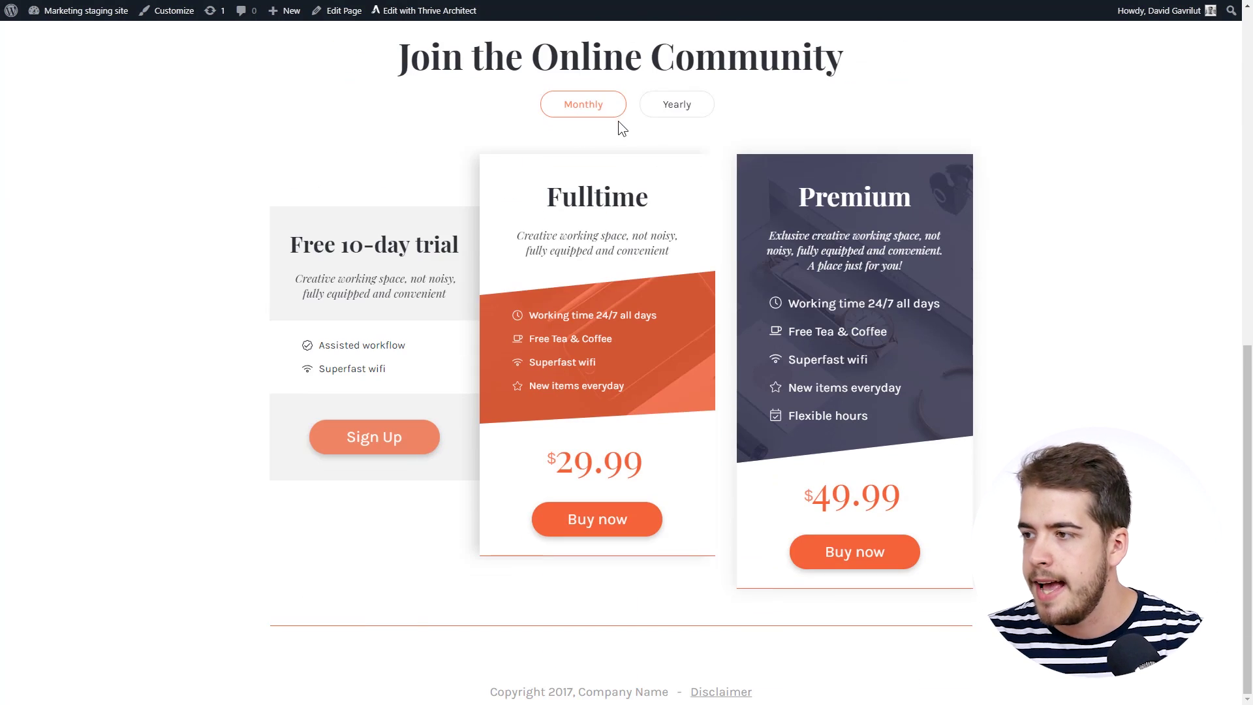
pyautogui.click(672, 107)
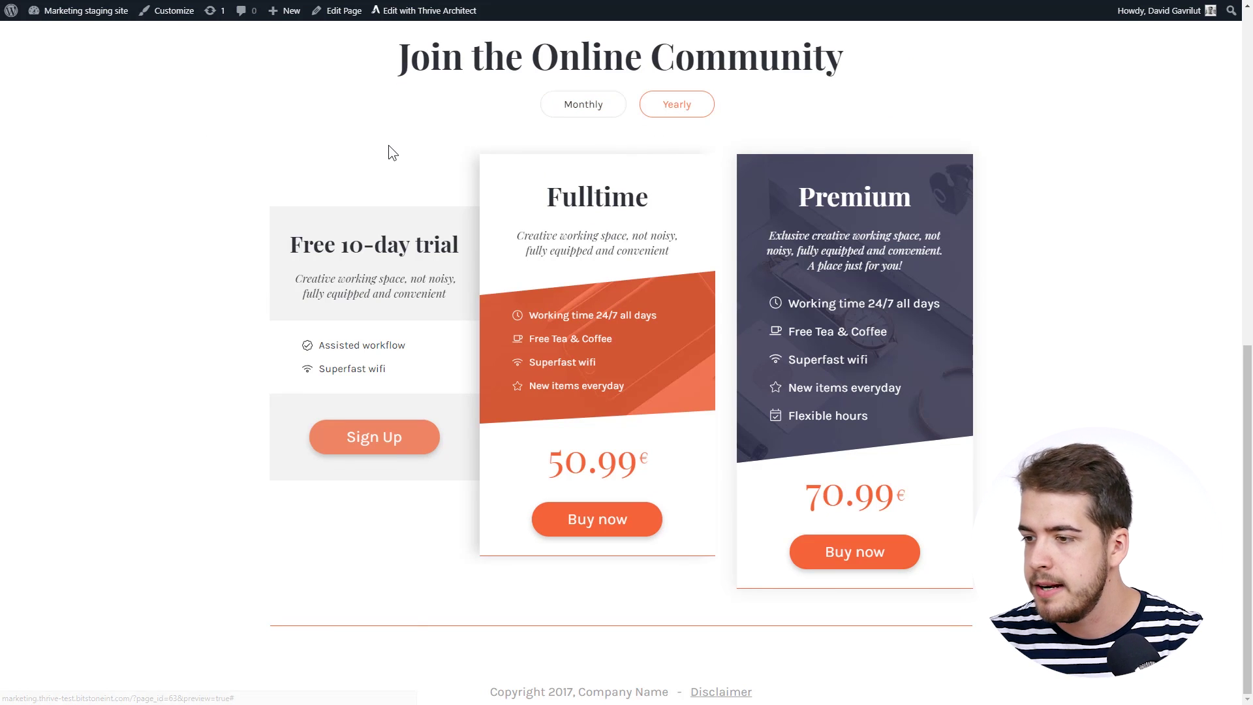
pyautogui.click(573, 107)
pyautogui.click(669, 108)
pyautogui.click(615, 114)
pyautogui.click(648, 111)
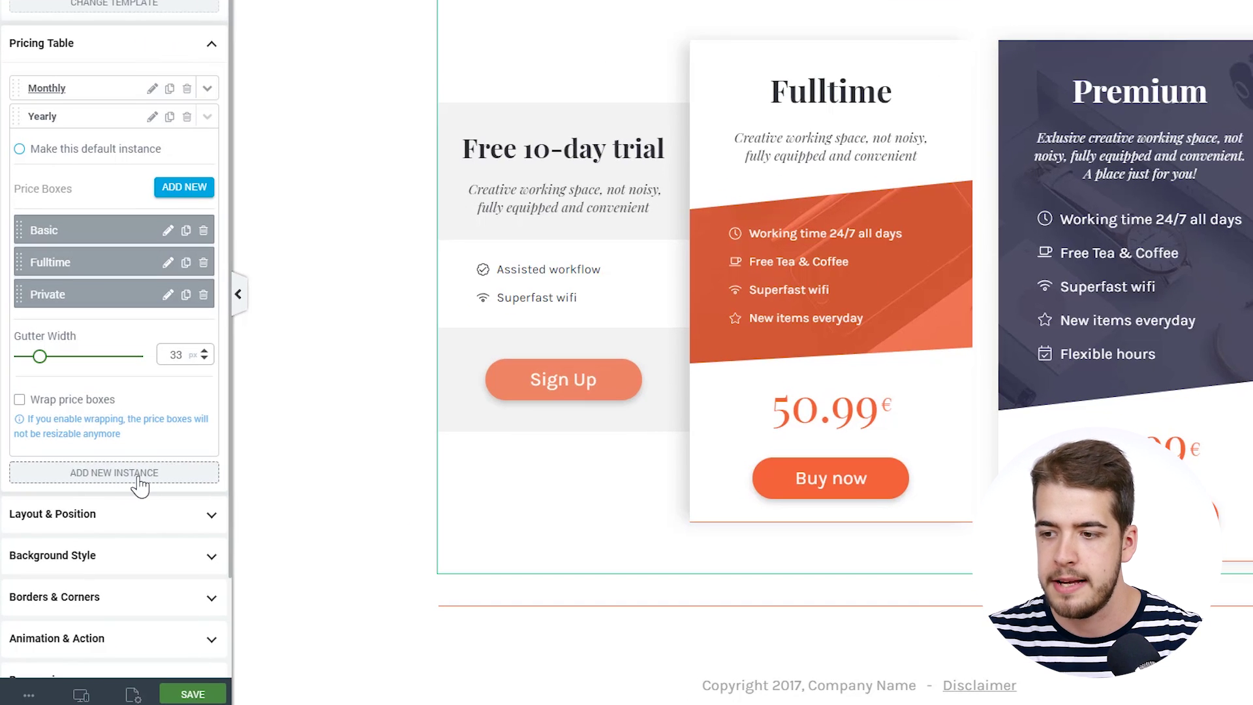
# - Add a new instance named "Extra" to the pricing table
pyautogui.click(118, 512)
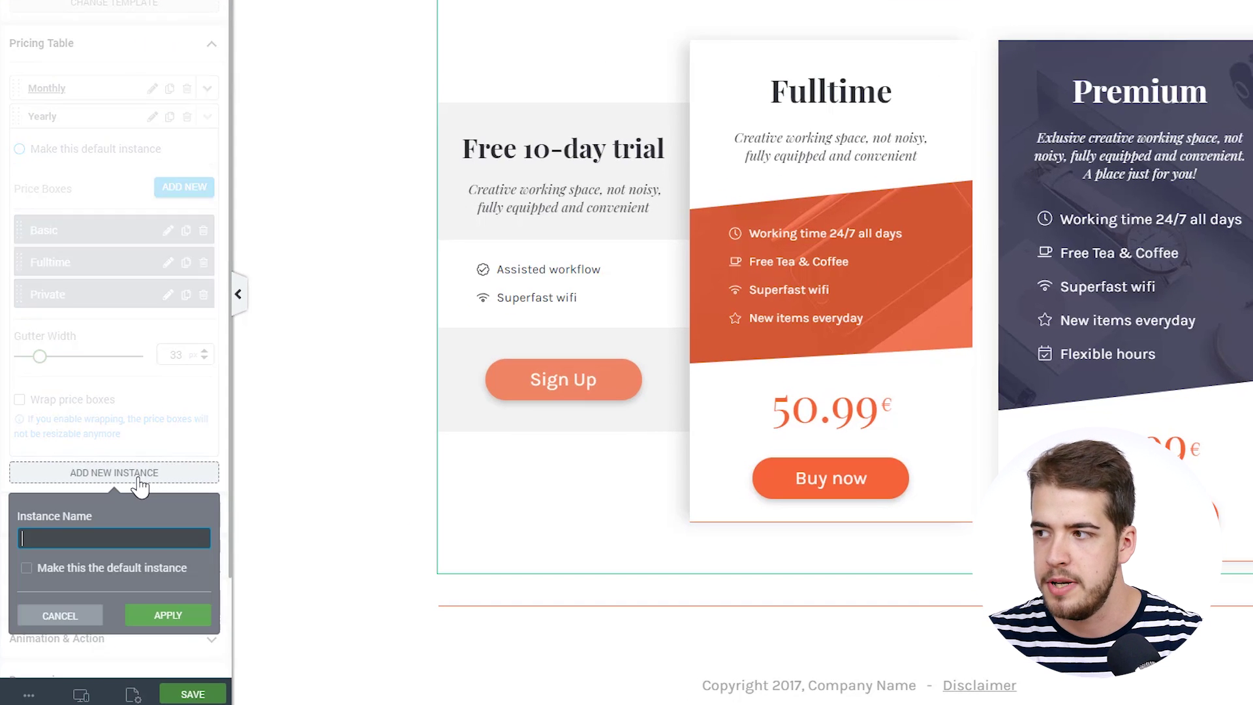
pyautogui.write('Extra')
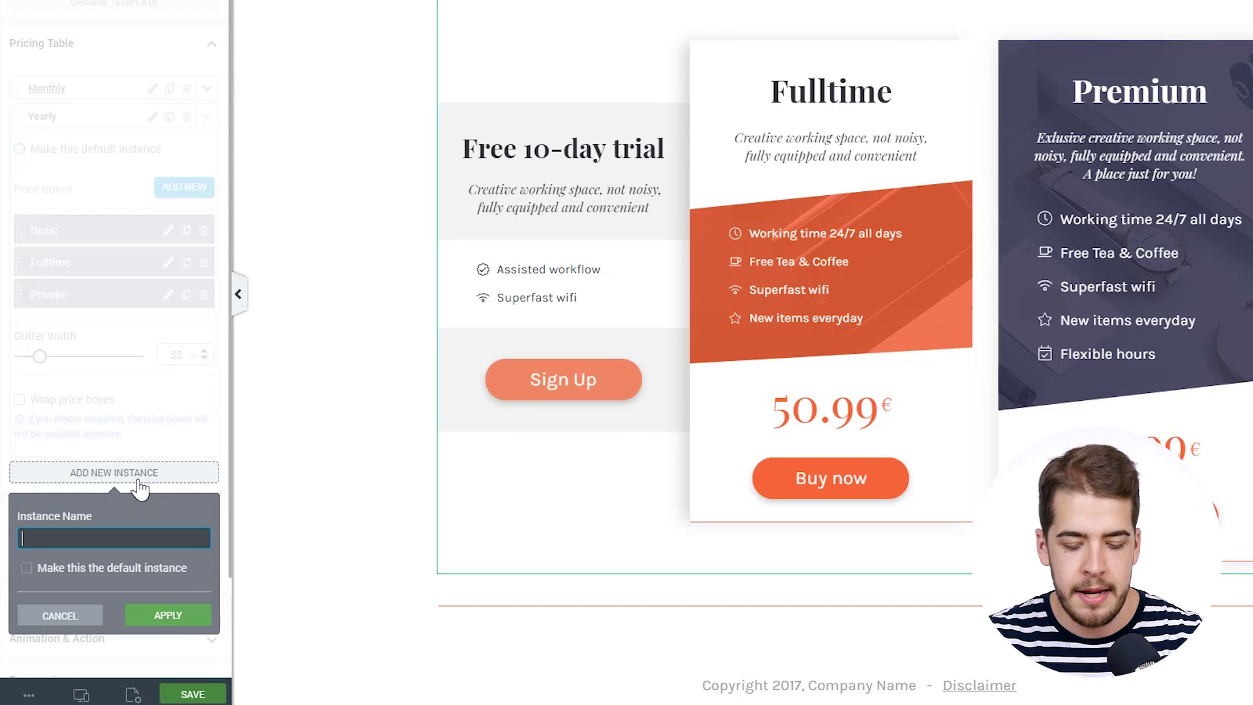
pyautogui.click(175, 616)
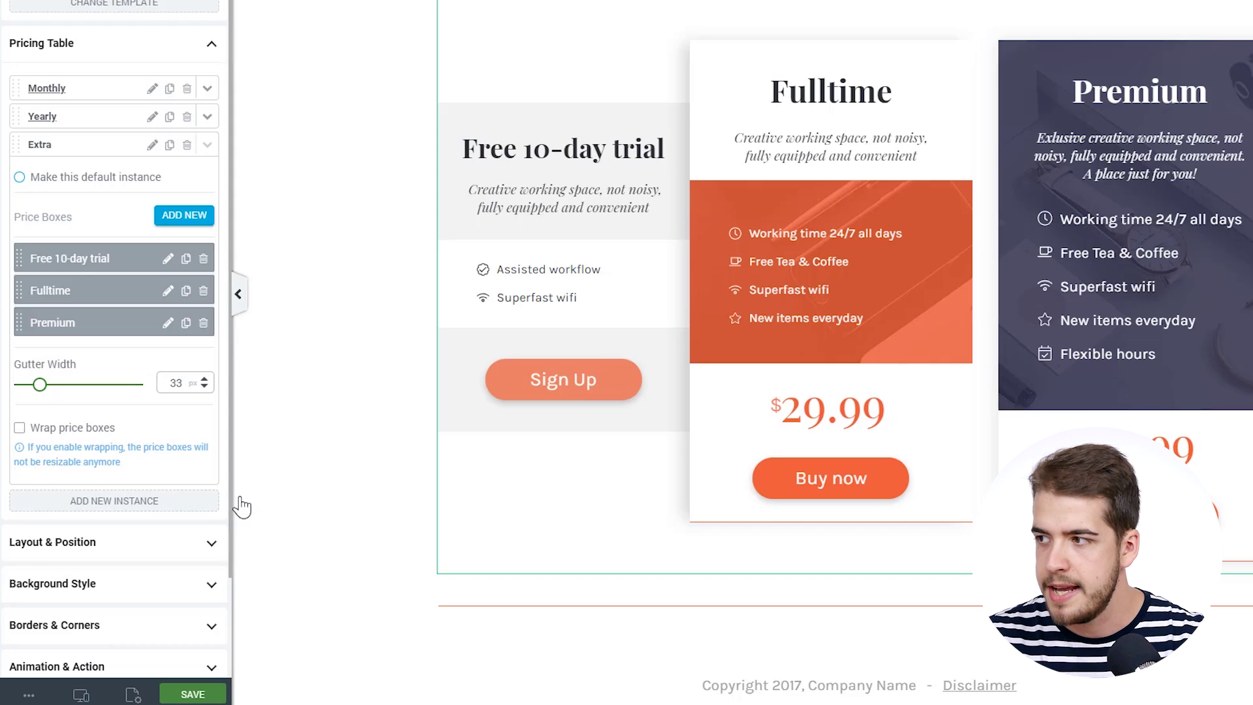
pyautogui.click(256, 533)
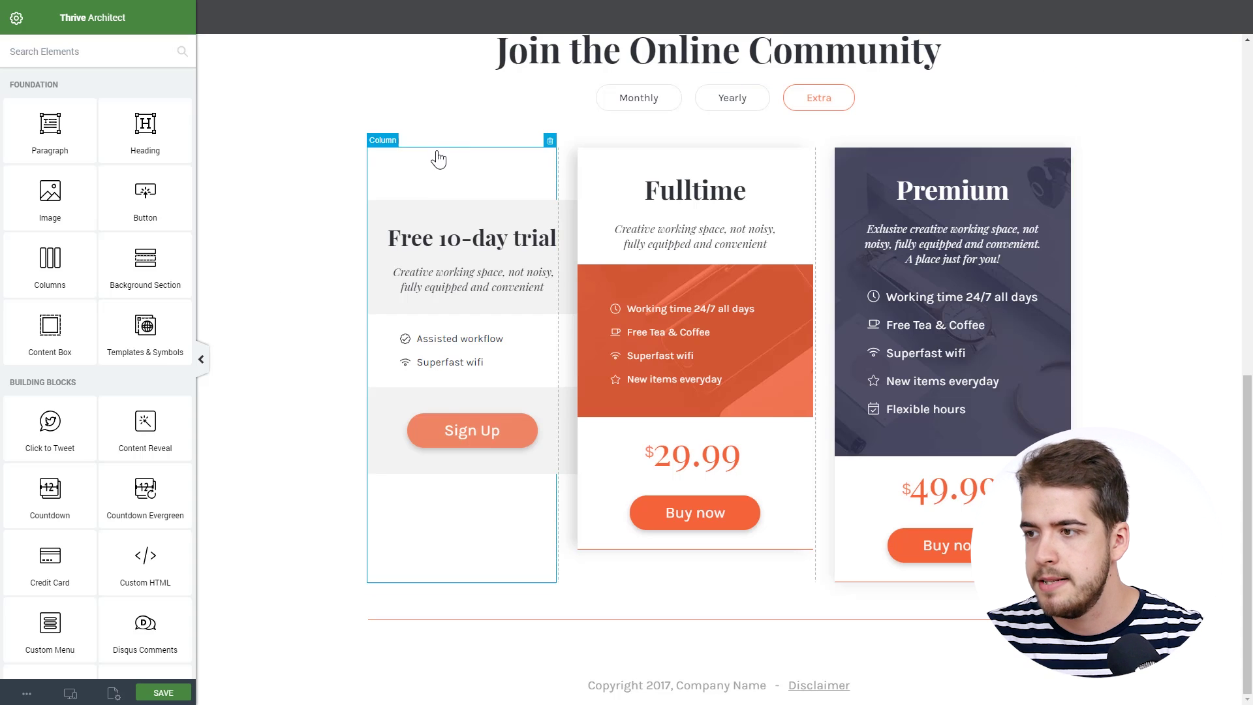
# - Open the pricing table's options and start adding a new price box to the Extra instance
pyautogui.click(486, 135)
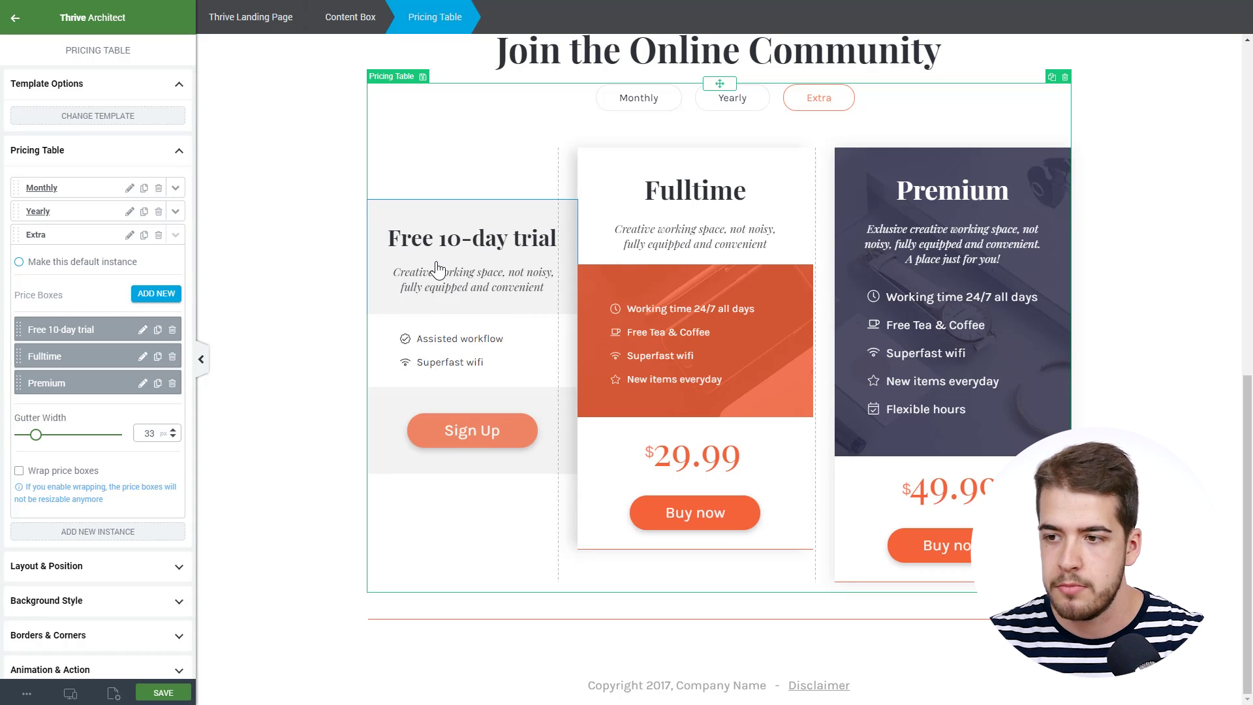
pyautogui.click(160, 297)
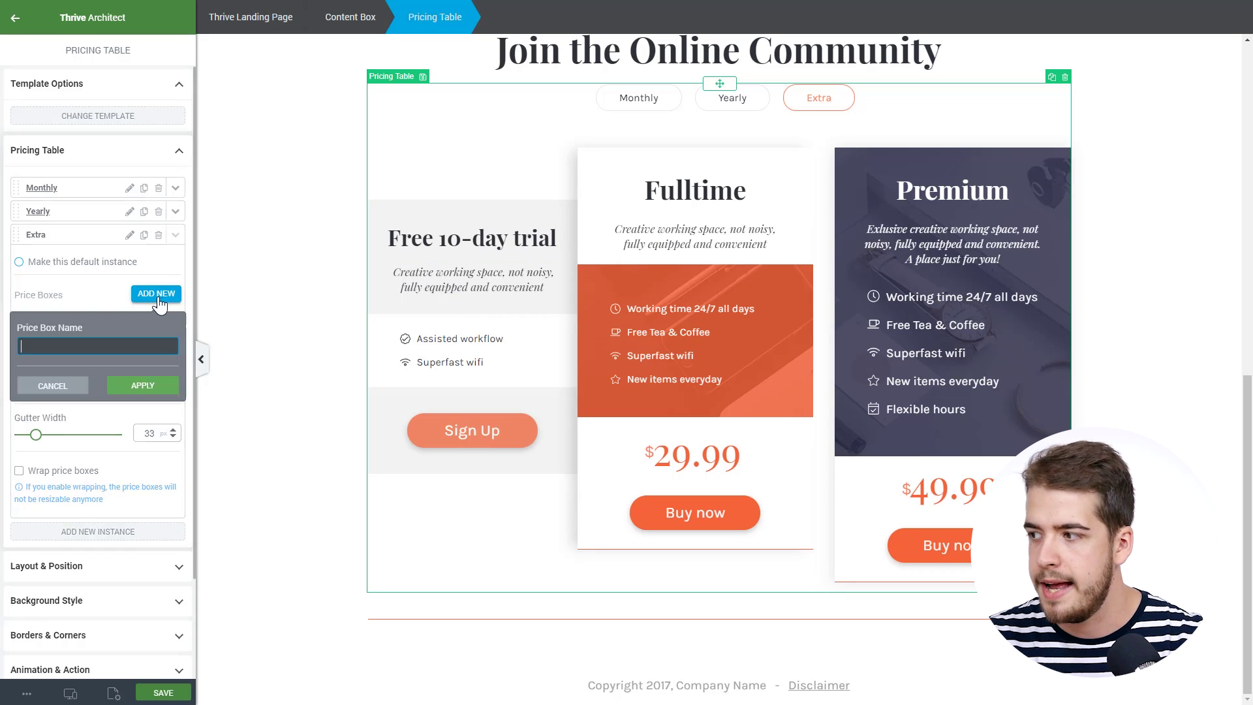
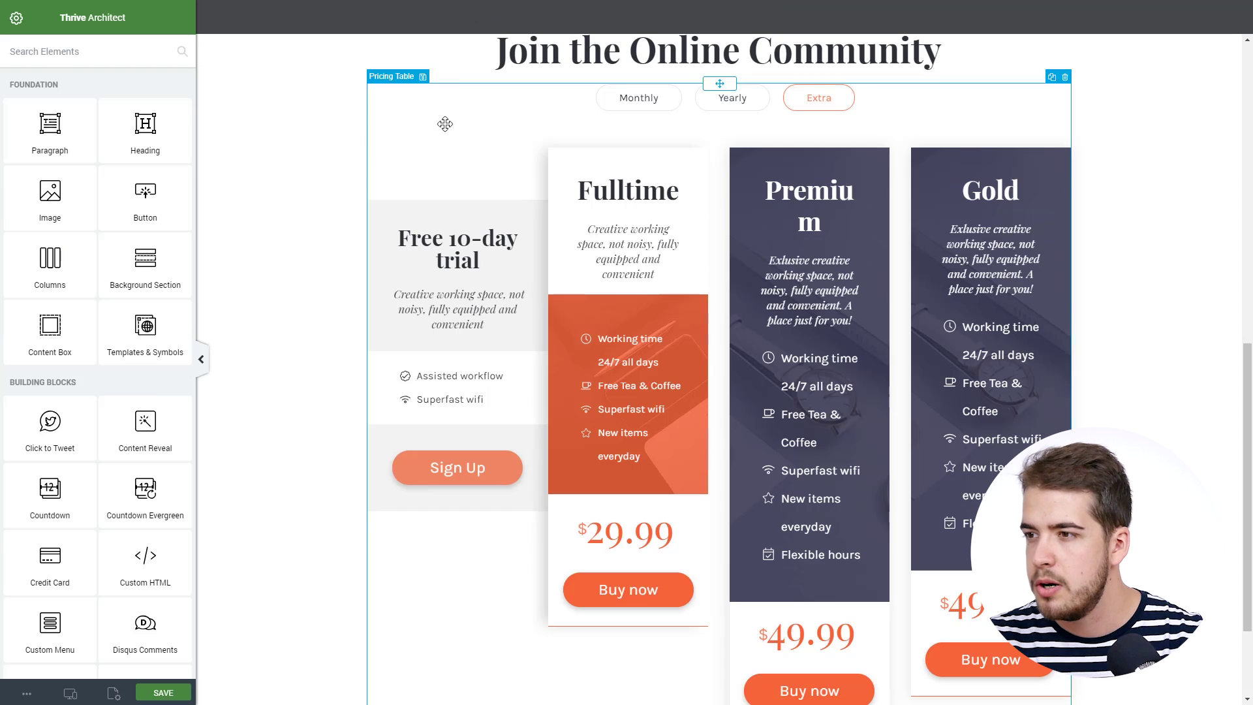
# - Set the gutter width between the Extra instance's price boxes to 0 px
pyautogui.click(445, 125)
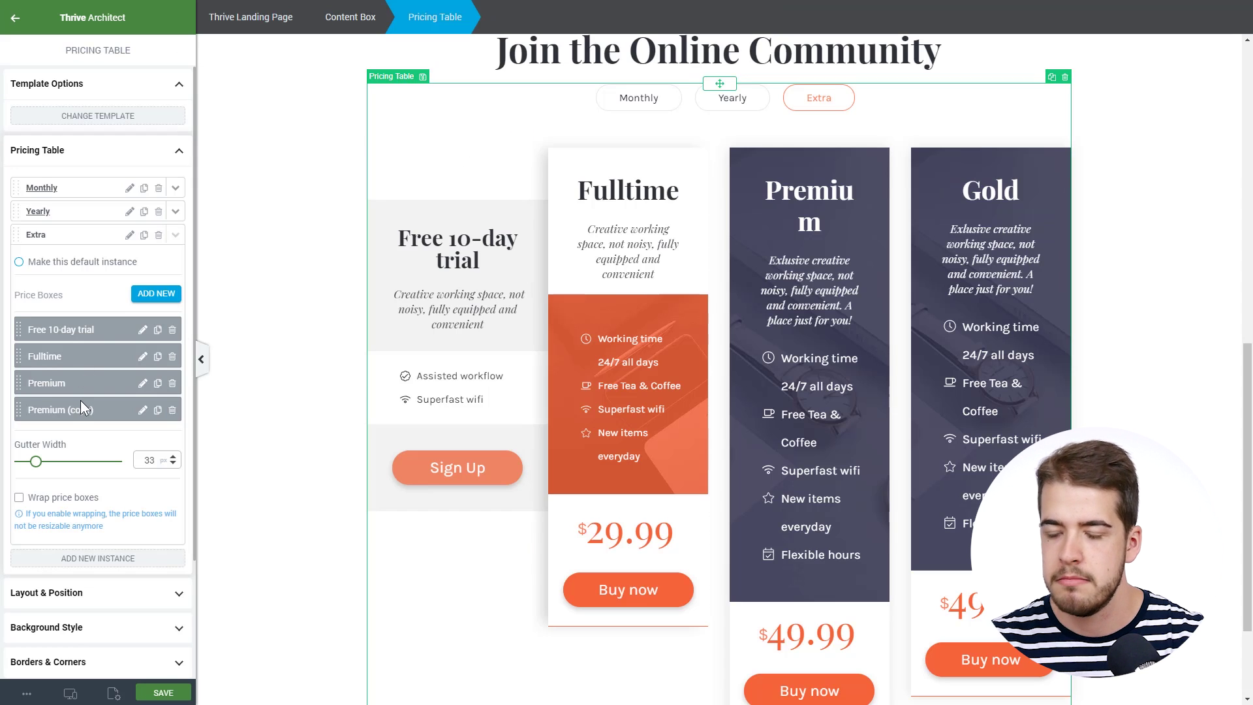
pyautogui.moveTo(36, 461)
pyautogui.mouseDown()
pyautogui.moveTo(10, 470)
pyautogui.moveTo(19, 465)
pyautogui.mouseUp()
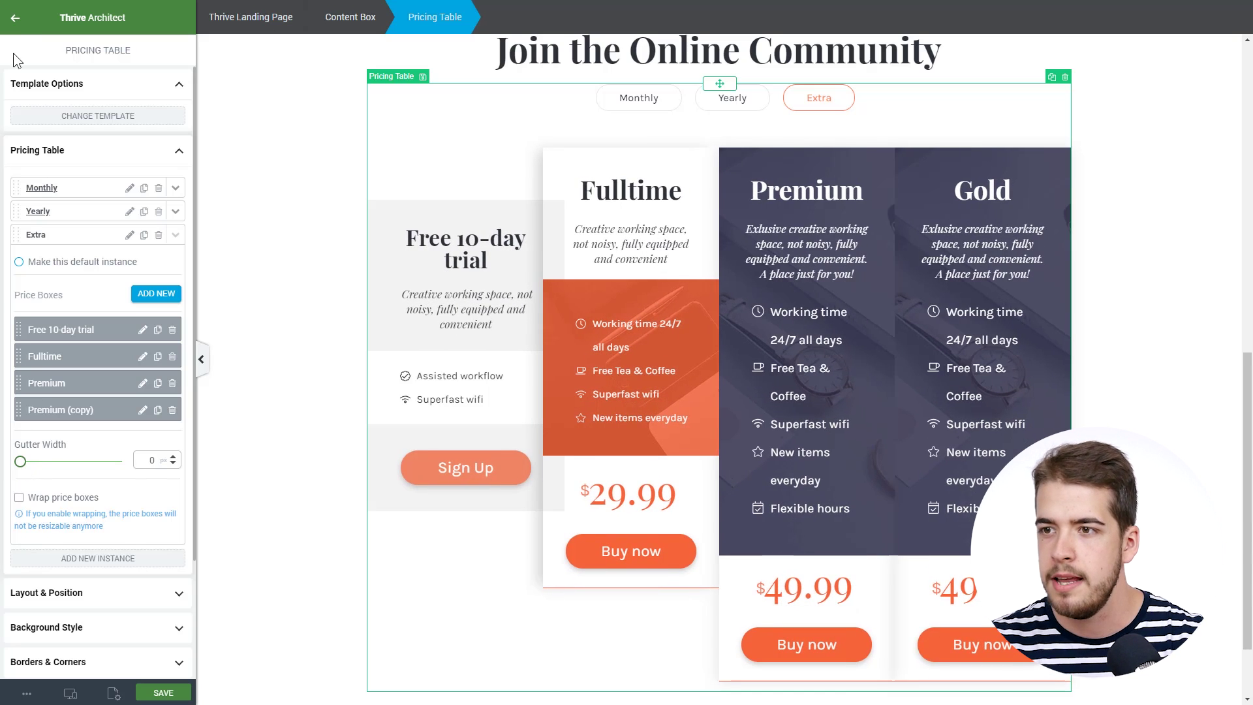
pyautogui.click(303, 288)
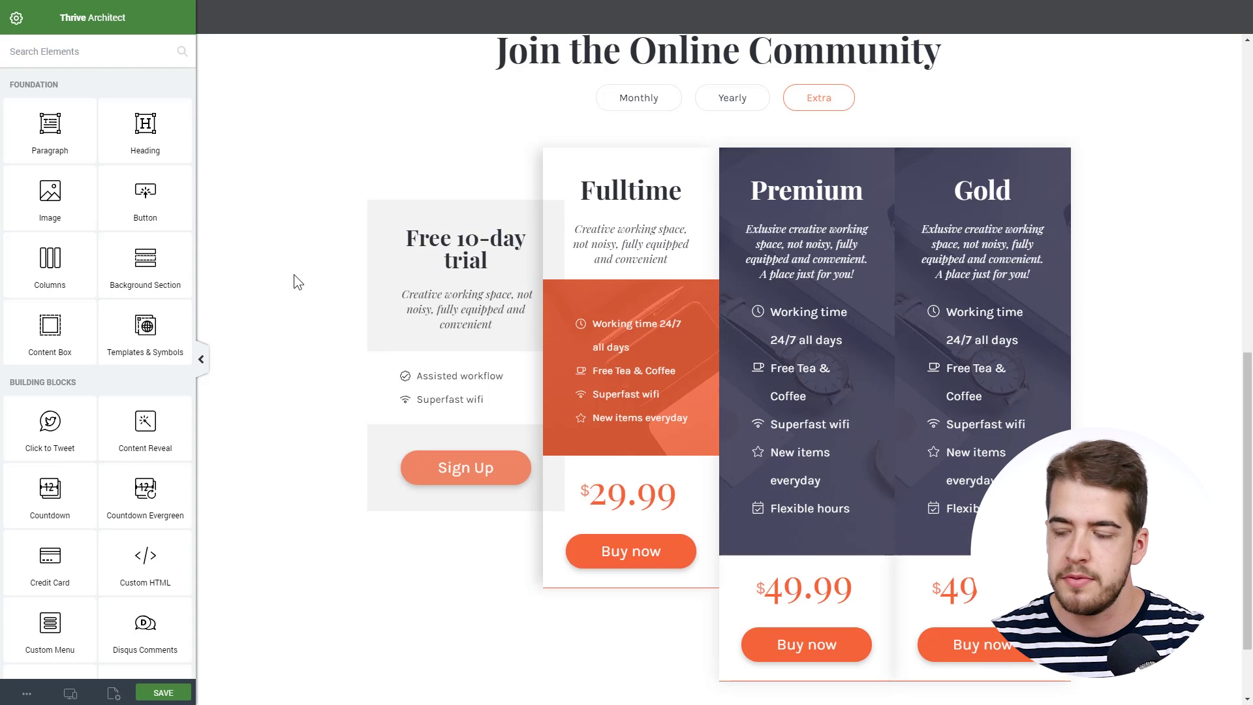
# - Add a linear gradient background layer to the Gold box, from #ffffff at 23% opacity to #ff7800 at 36% opacity
pyautogui.click(919, 186)
pyautogui.click(107, 390)
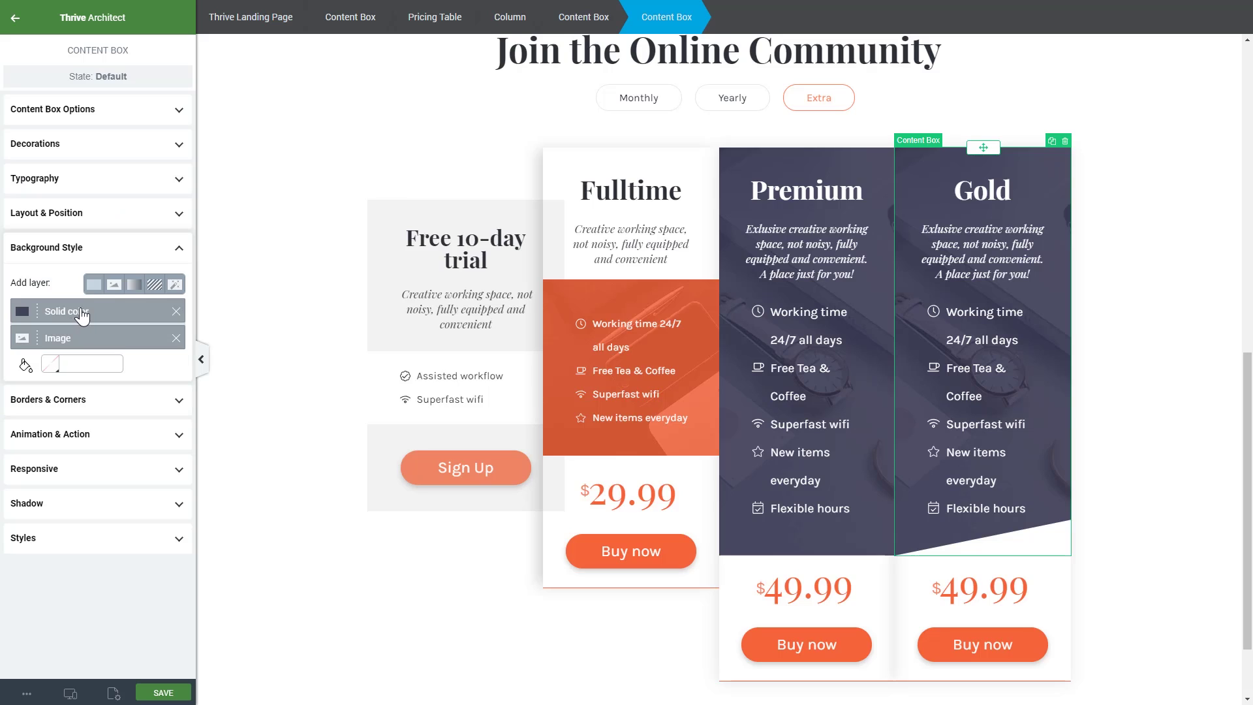
pyautogui.click(135, 285)
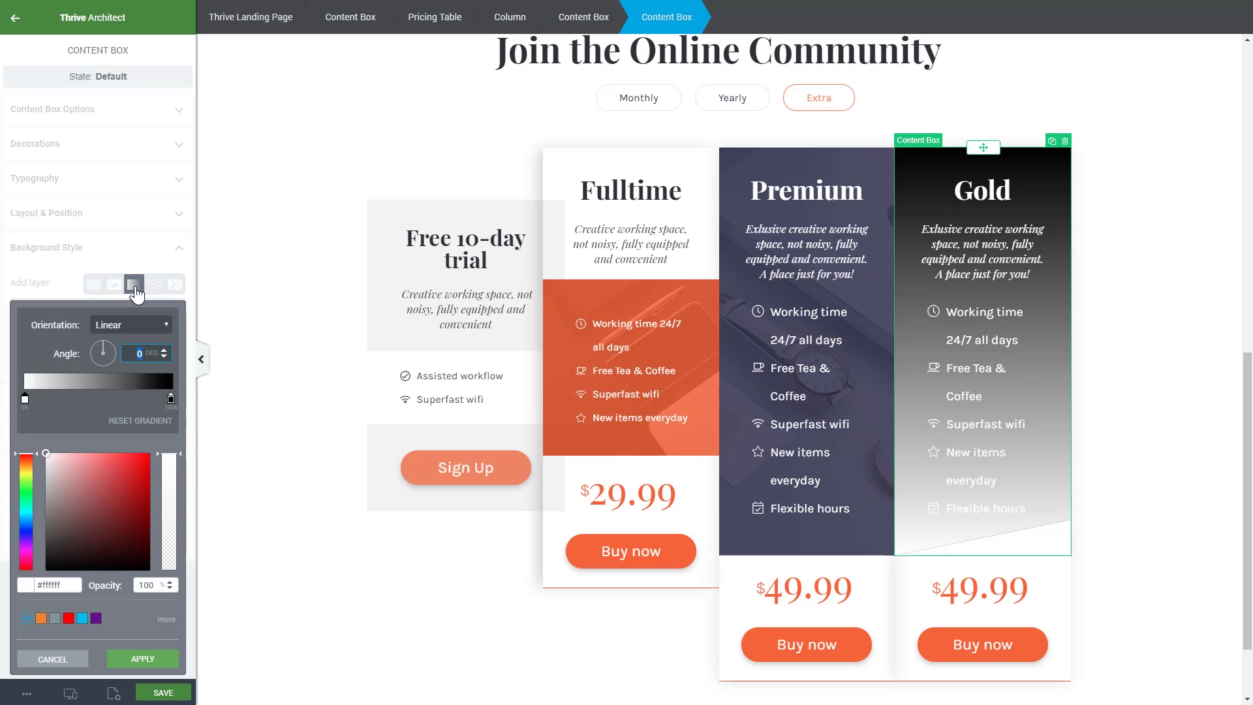
pyautogui.click(171, 398)
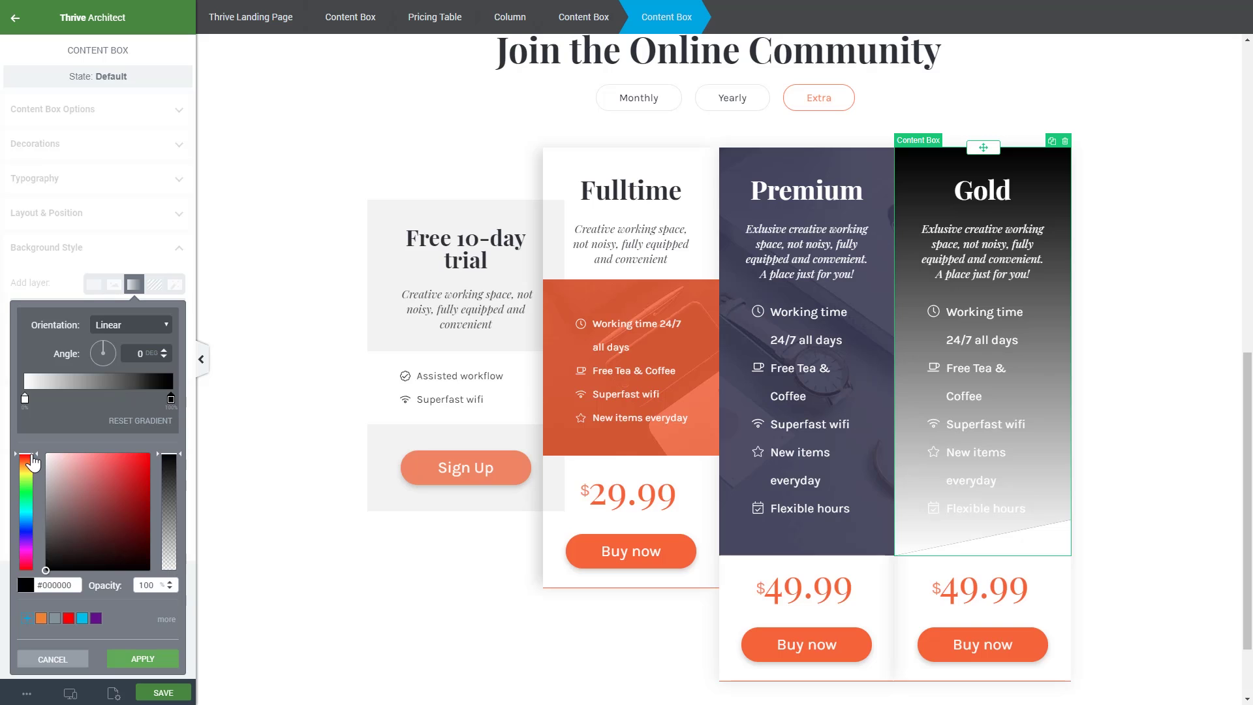
pyautogui.moveTo(29, 459); pyautogui.dragTo(41, 468)
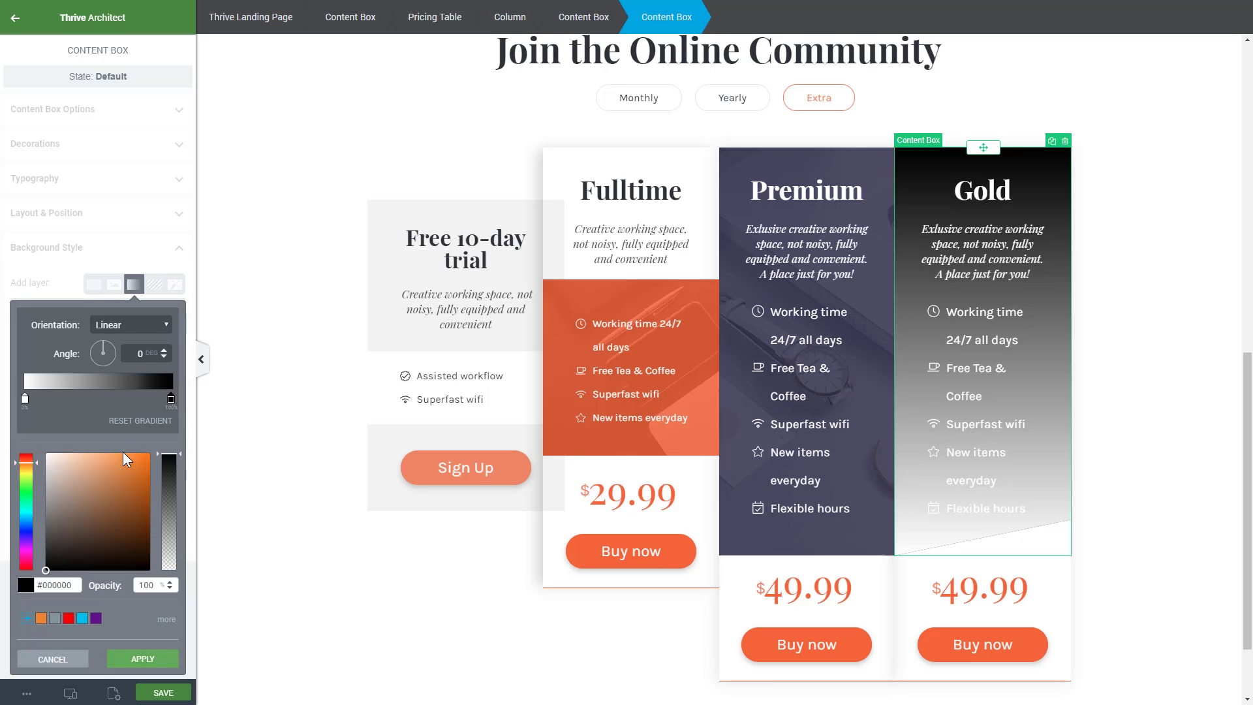
pyautogui.click(149, 454)
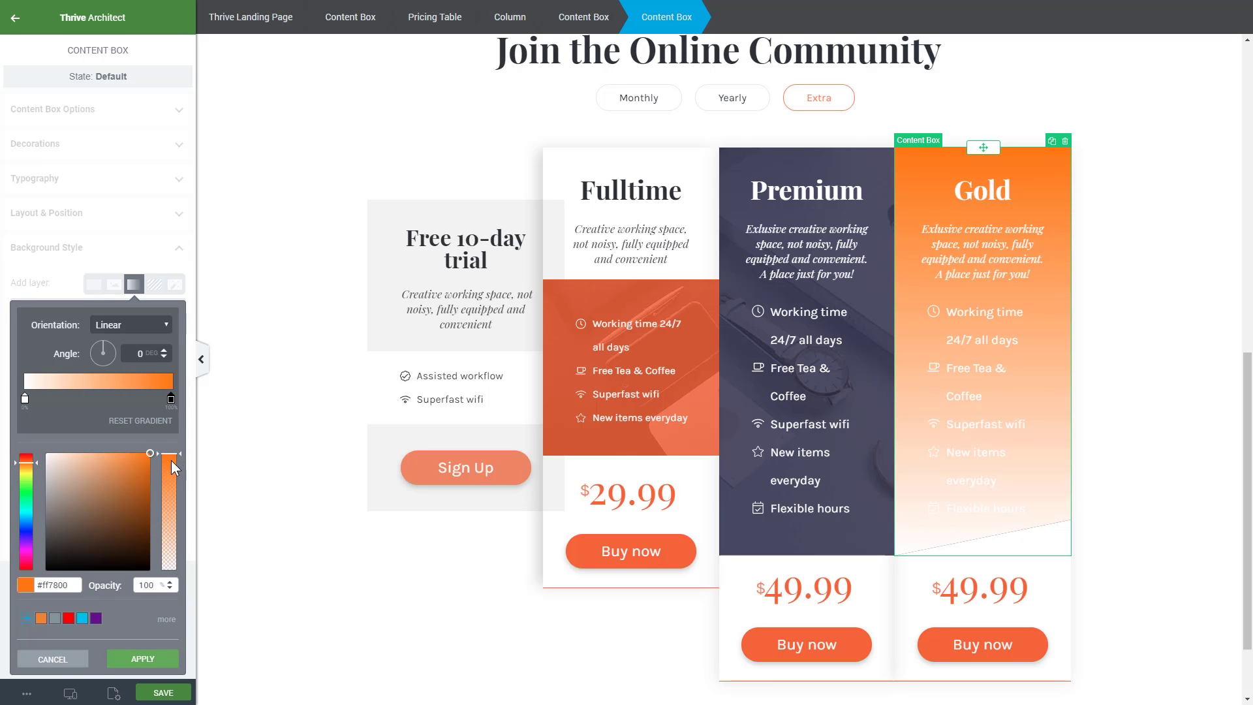
pyautogui.moveTo(170, 461)
pyautogui.mouseDown()
pyautogui.moveTo(171, 549)
pyautogui.moveTo(176, 528)
pyautogui.mouseUp()
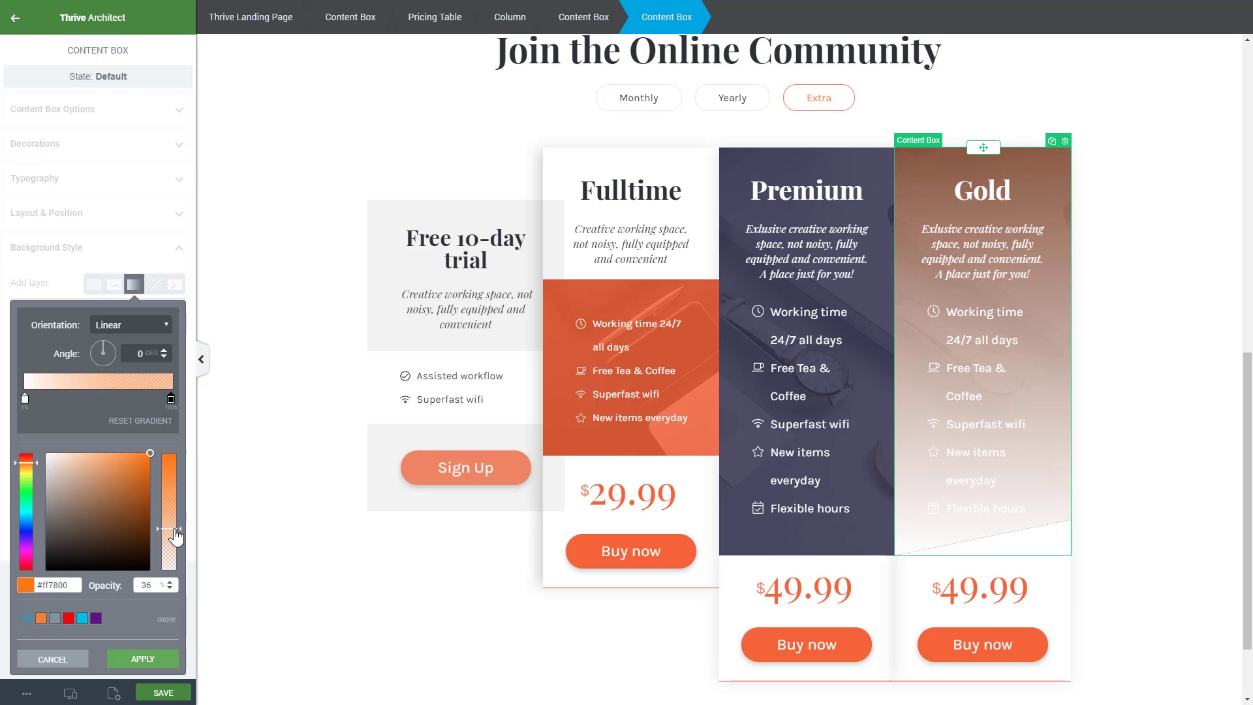
pyautogui.click(26, 399)
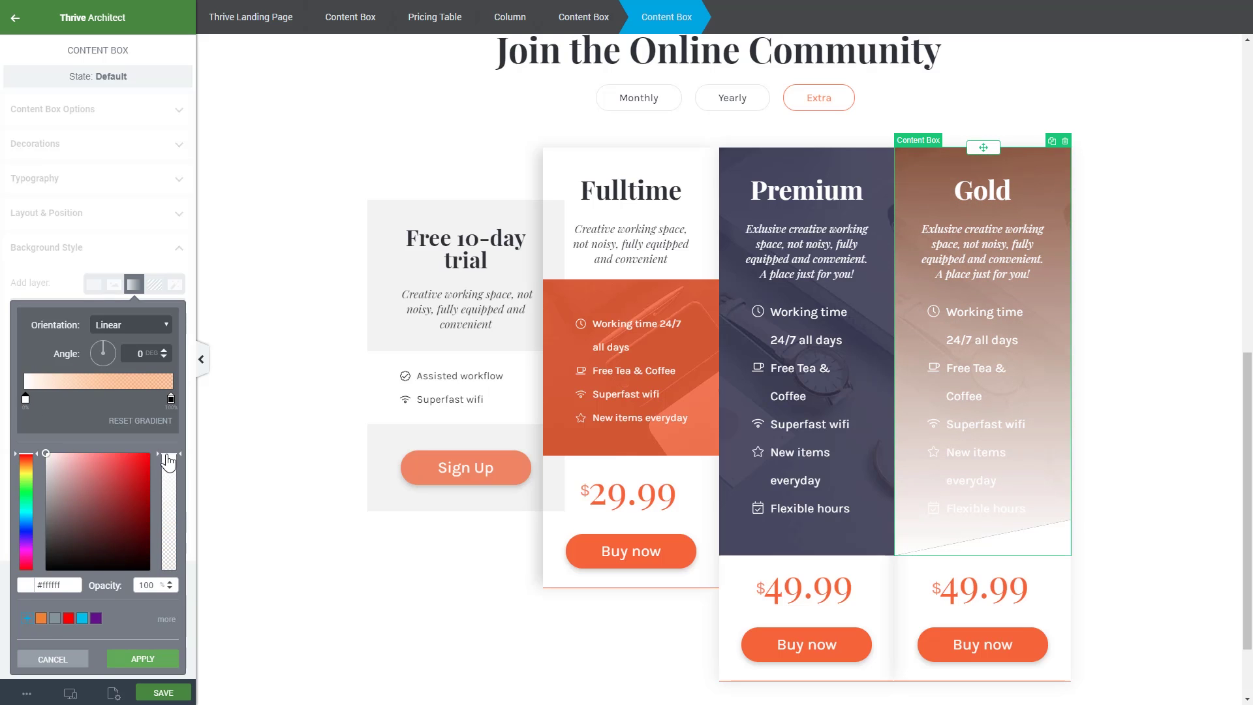
pyautogui.moveTo(168, 462)
pyautogui.mouseDown()
pyautogui.moveTo(171, 566)
pyautogui.moveTo(171, 543)
pyautogui.moveTo(174, 554)
pyautogui.mouseUp()
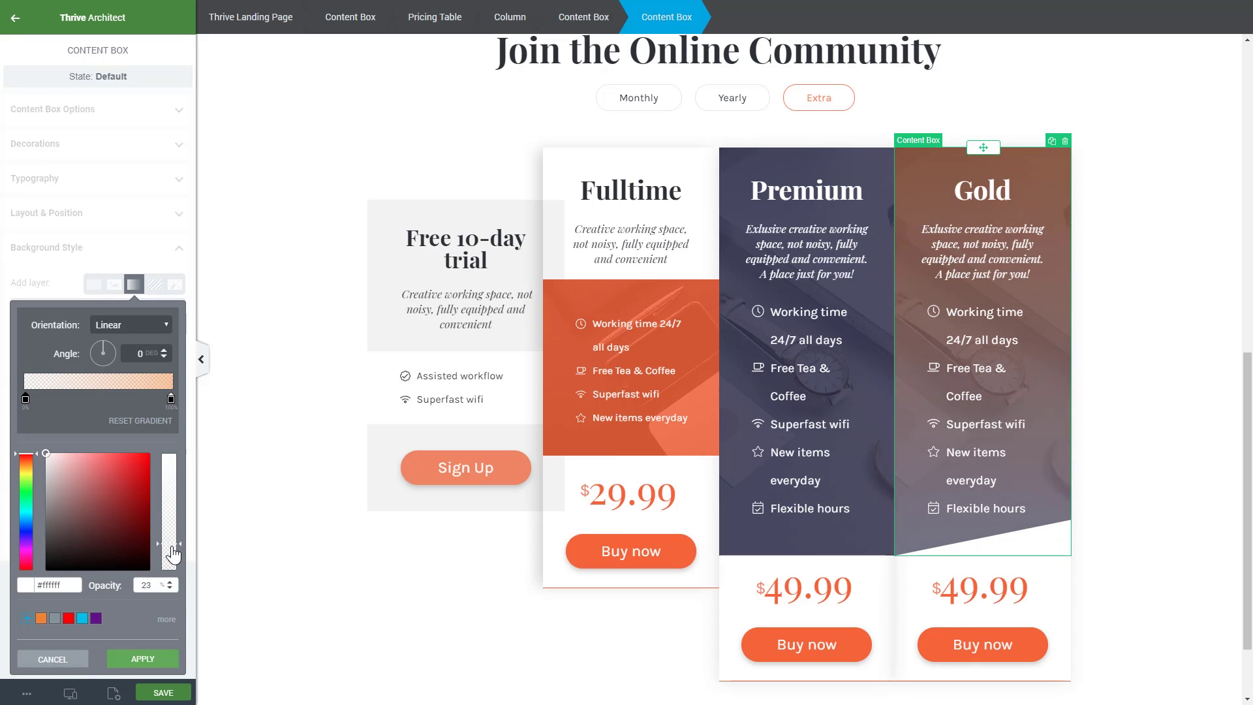
pyautogui.click(169, 660)
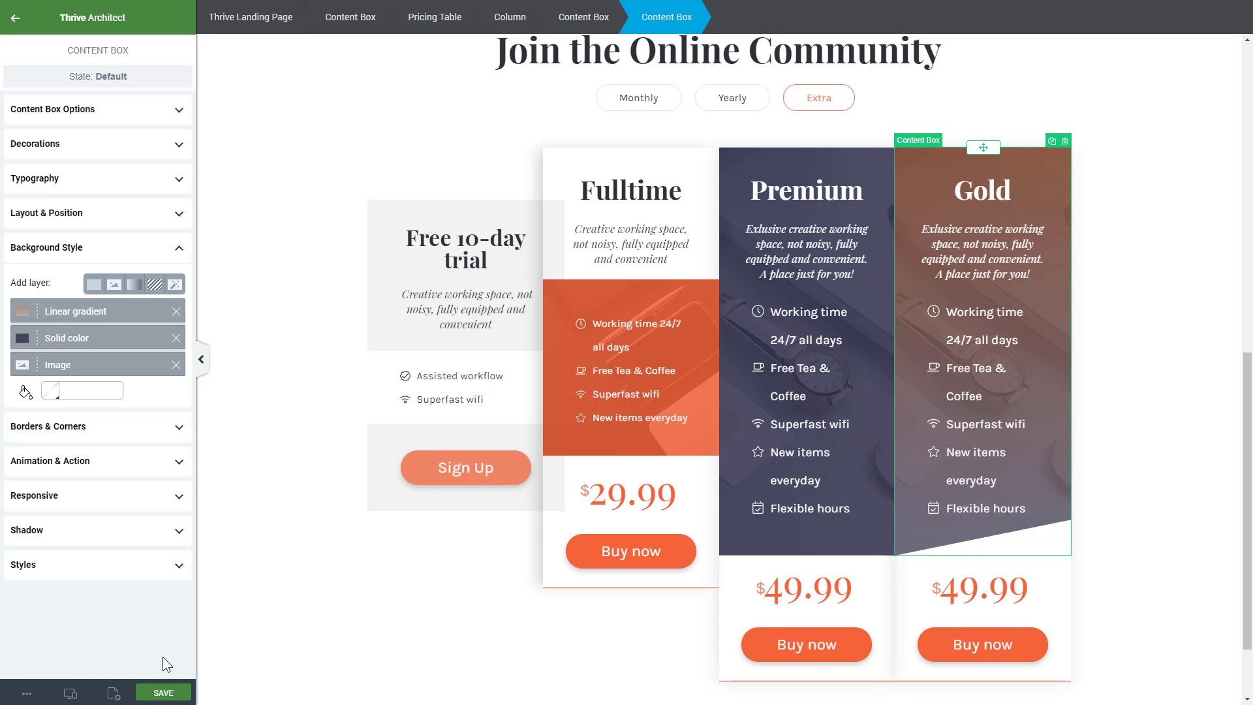
# - Set the Gold box's price to 59.99
pyautogui.click(958, 592)
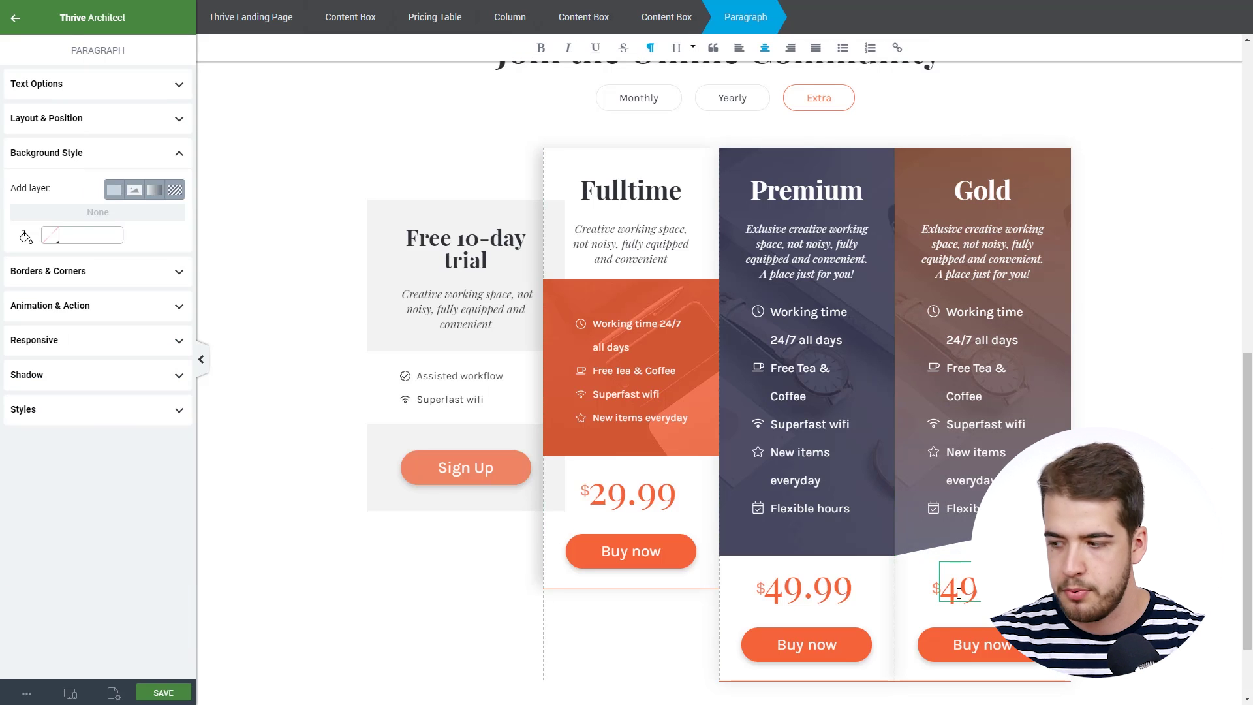
pyautogui.press('BackSpace')
pyautogui.write('5')
pyautogui.click(253, 577)
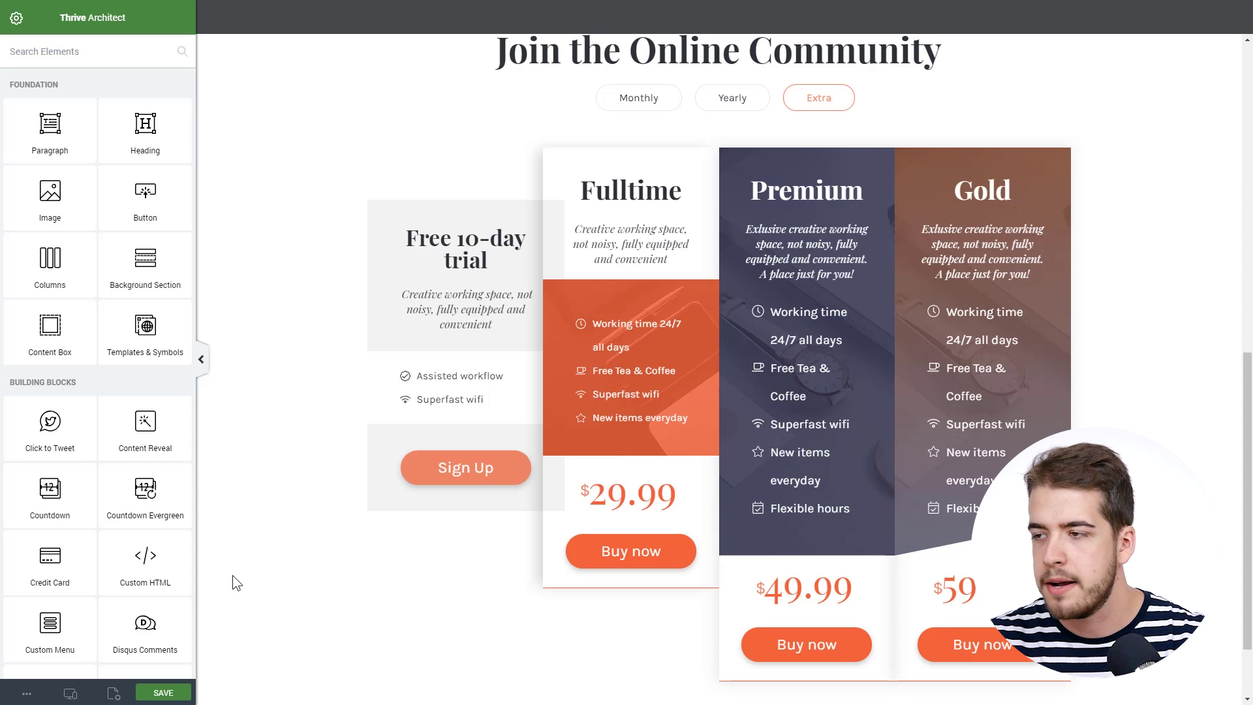
# - Delete the Gold and Premium price boxes from the Extra instance and set its gutter width to 27 px
pyautogui.click(458, 124)
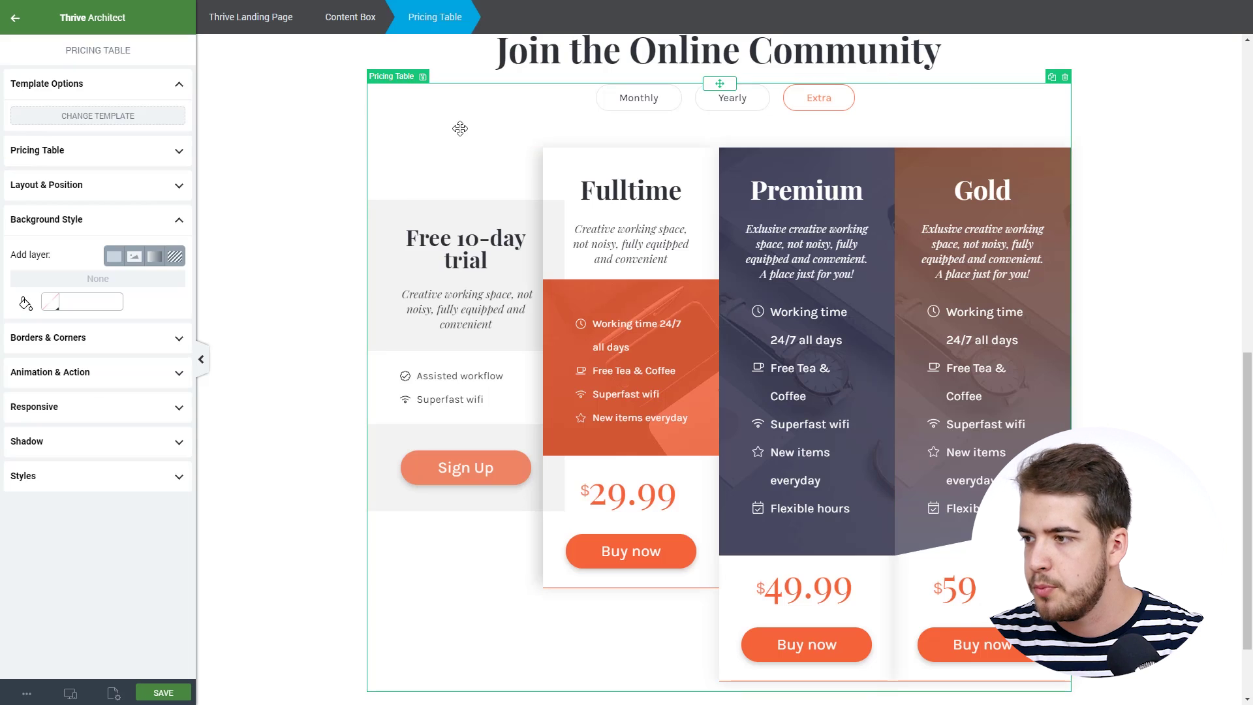
pyautogui.click(85, 150)
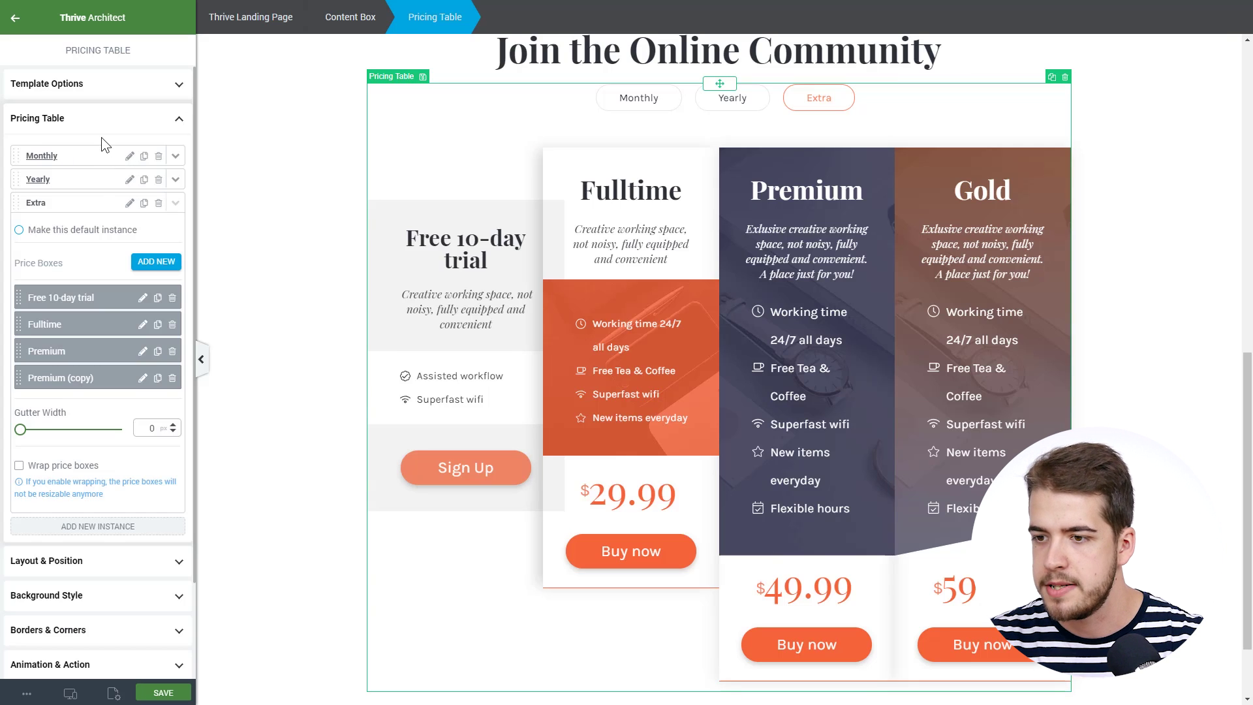
pyautogui.click(172, 377)
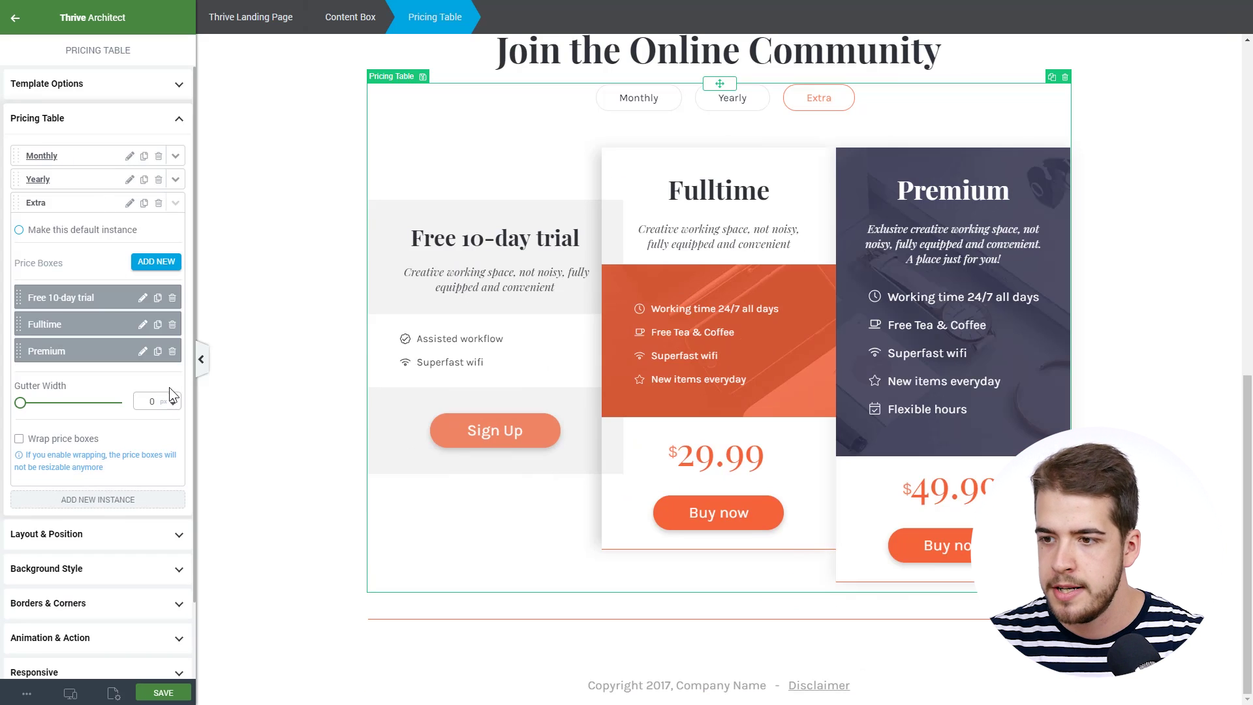
pyautogui.click(172, 351)
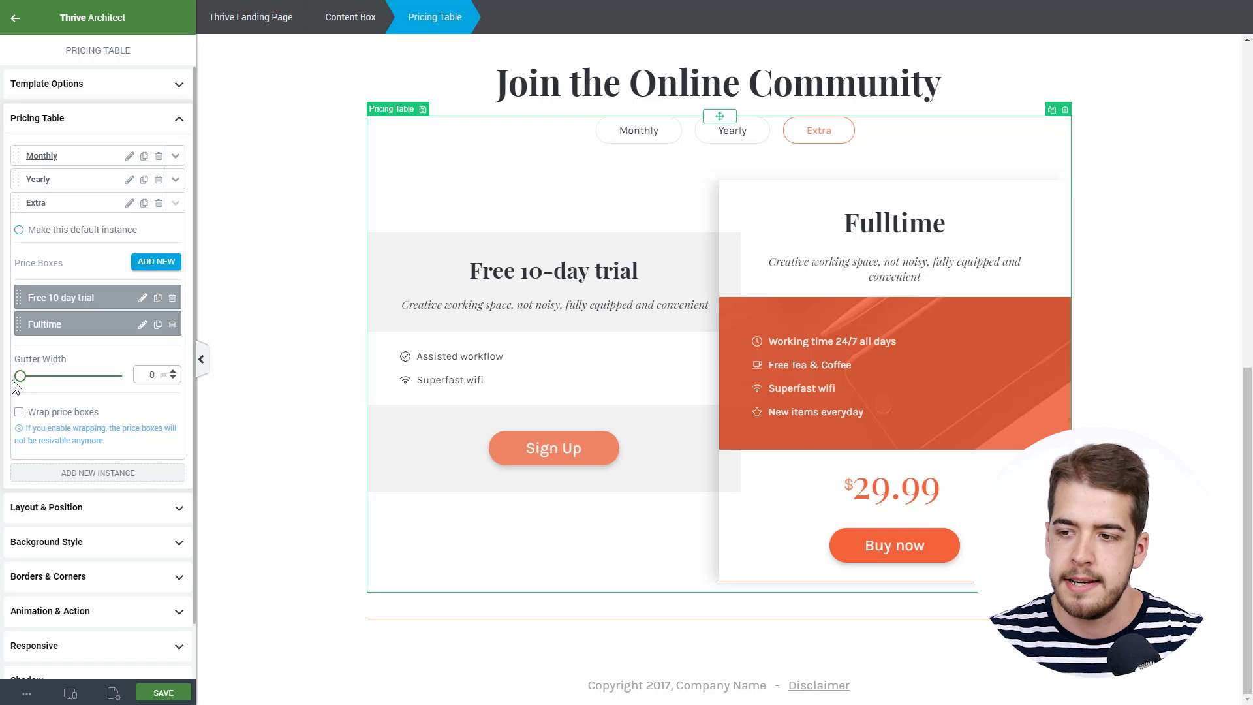
pyautogui.moveTo(20, 377)
pyautogui.mouseDown()
pyautogui.moveTo(40, 377)
pyautogui.moveTo(34, 385)
pyautogui.mouseUp()
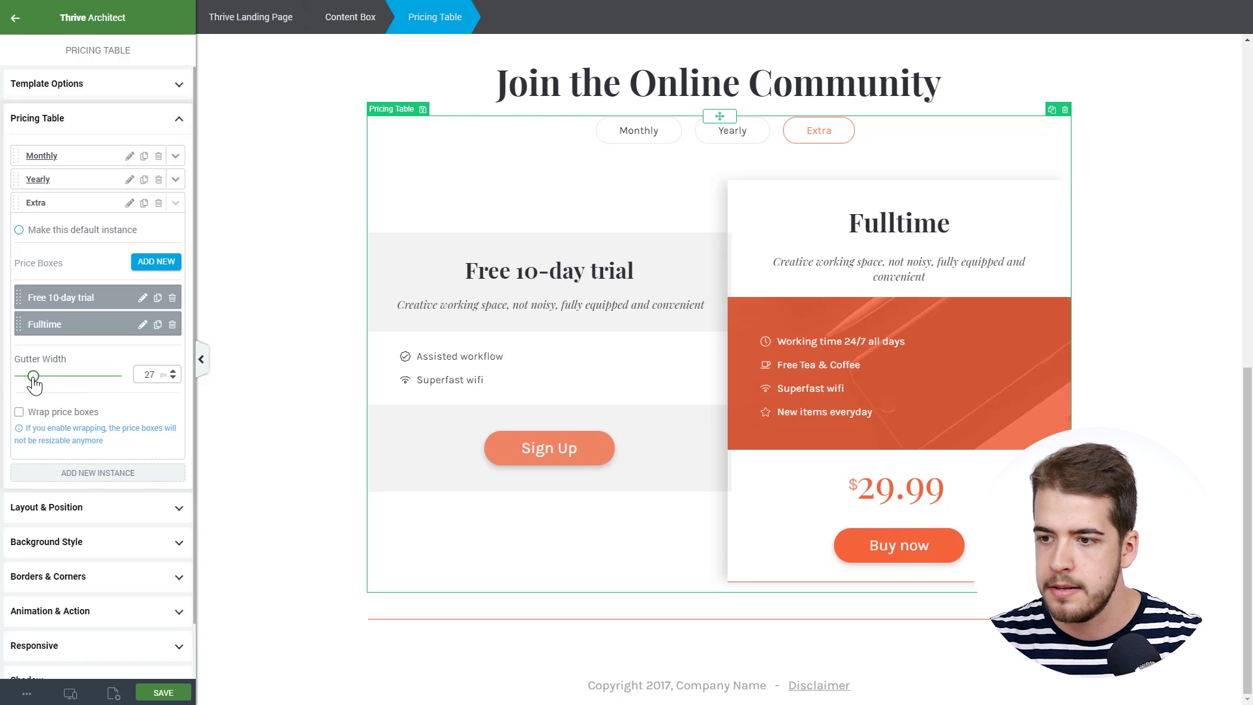
pyautogui.click(17, 23)
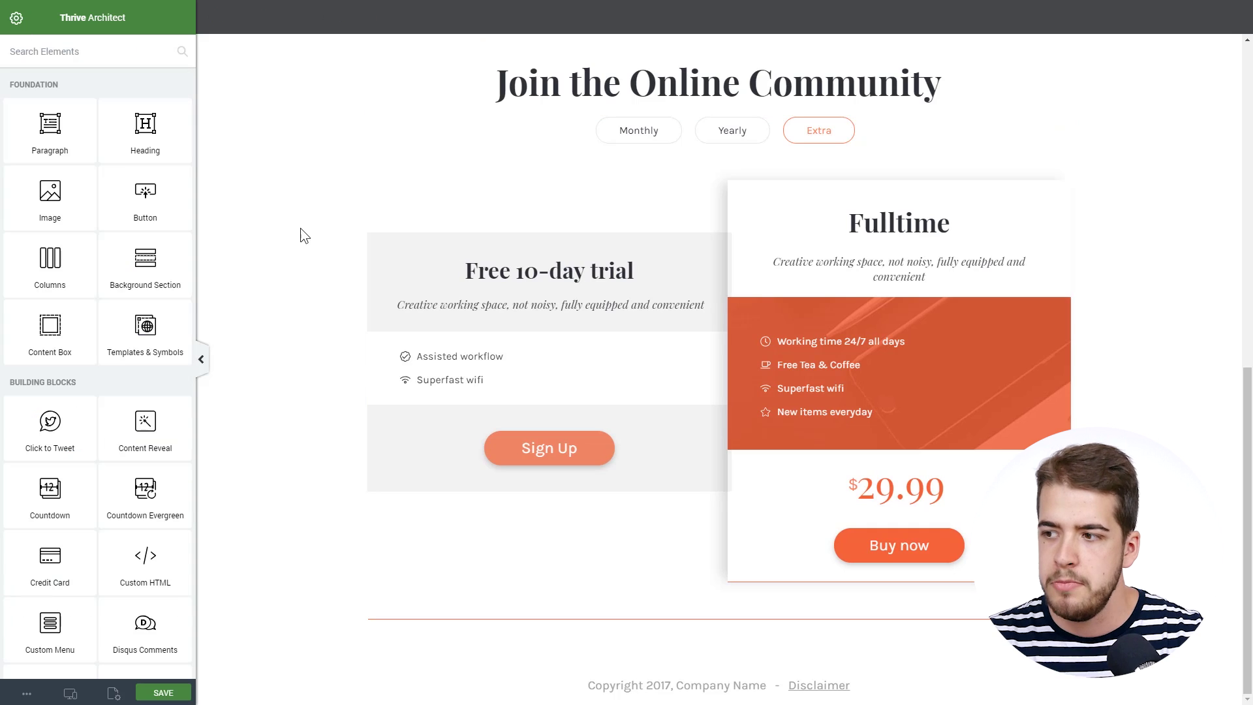